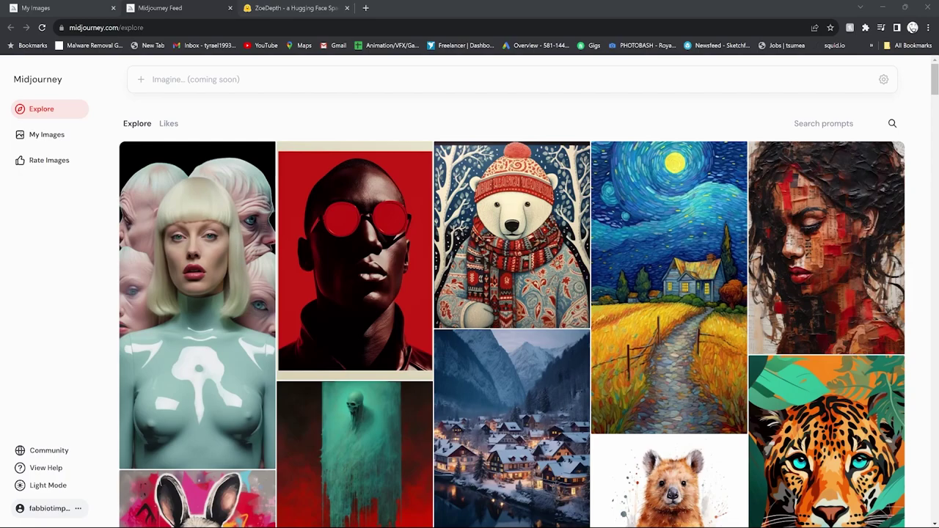
Step: Switch to Discord and submit to the Midjourney Bot the /imagine prompt "anime, 3D game, dark, serpent, mask, high detail, front view"
left_click(46, 134)
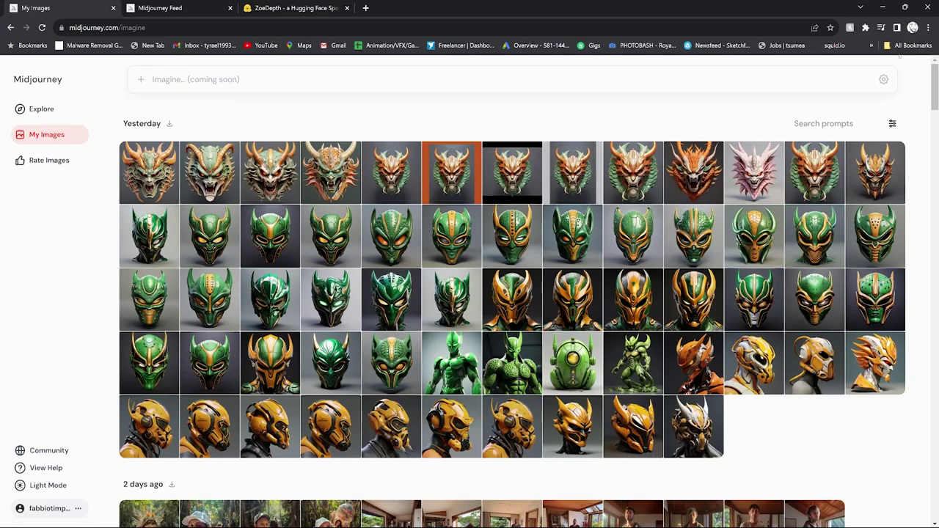
left_click(883, 7)
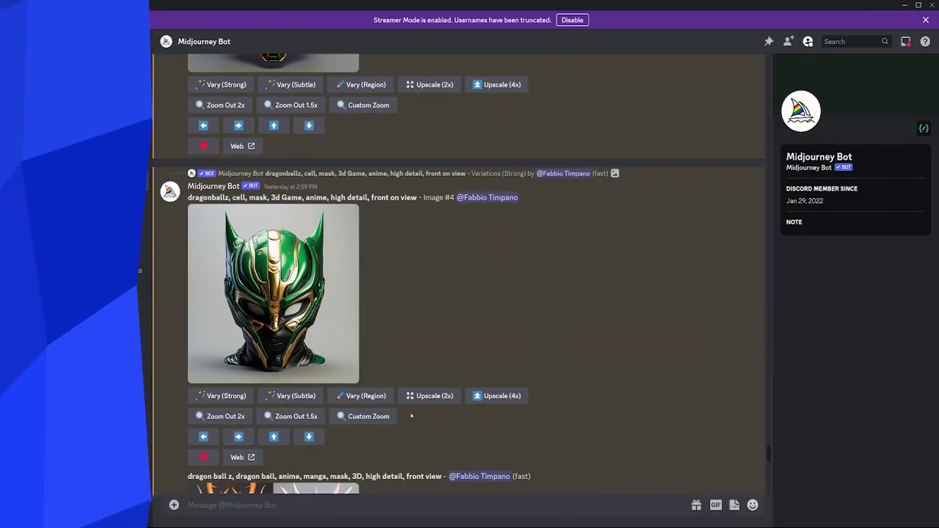
scroll(411, 416, "down", 10)
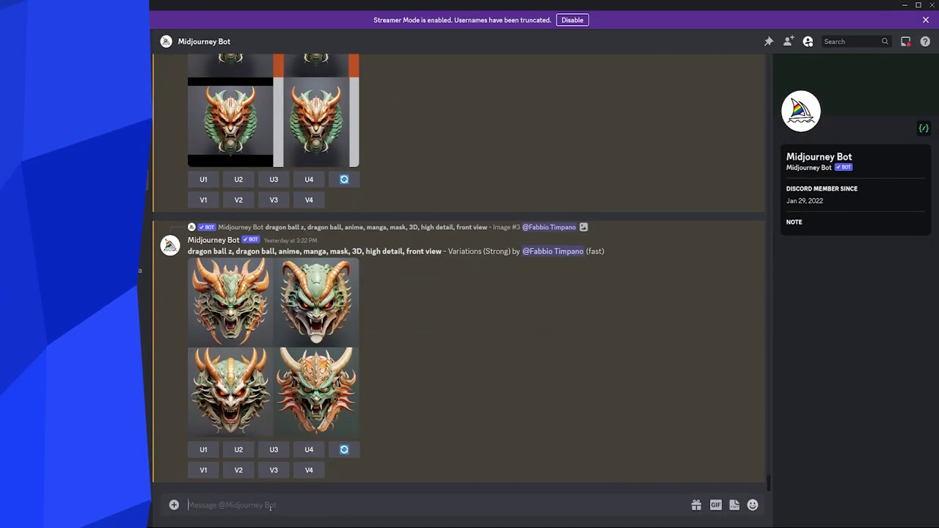
type("/imag")
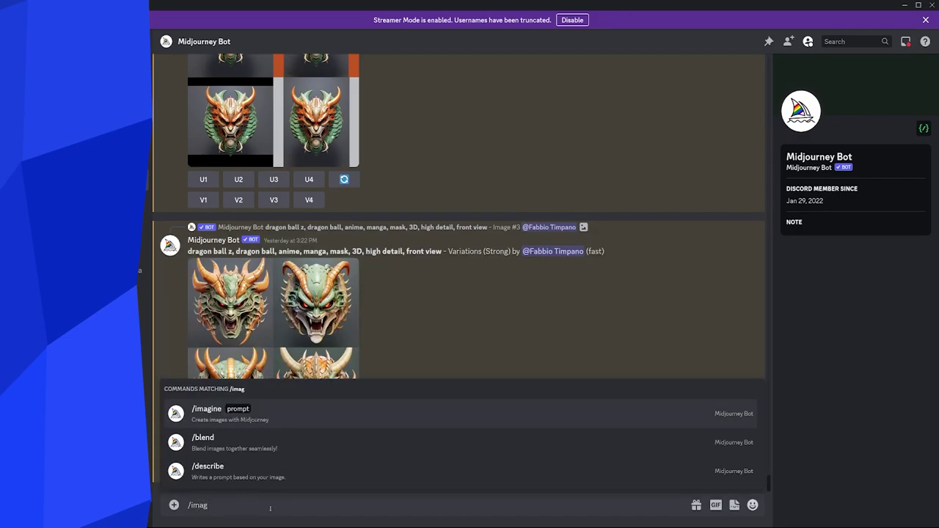
left_click(269, 413)
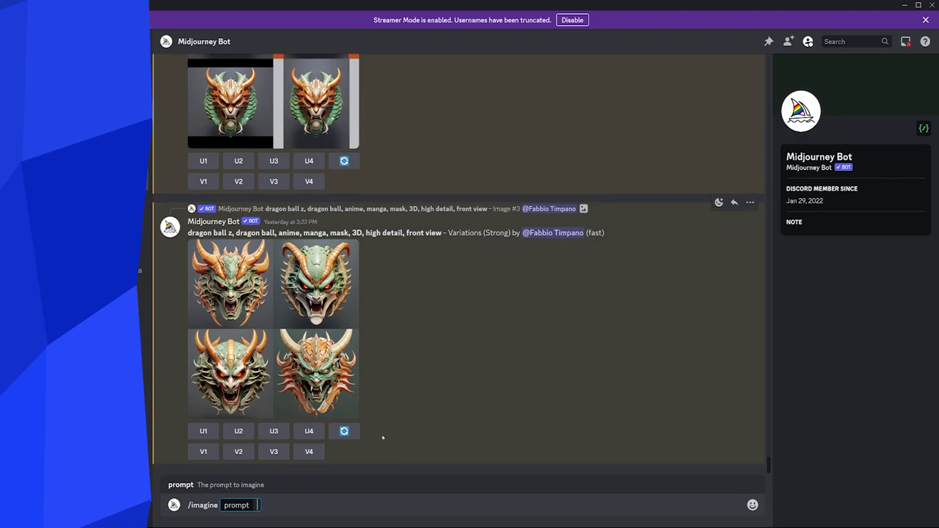
type("anime, 3")
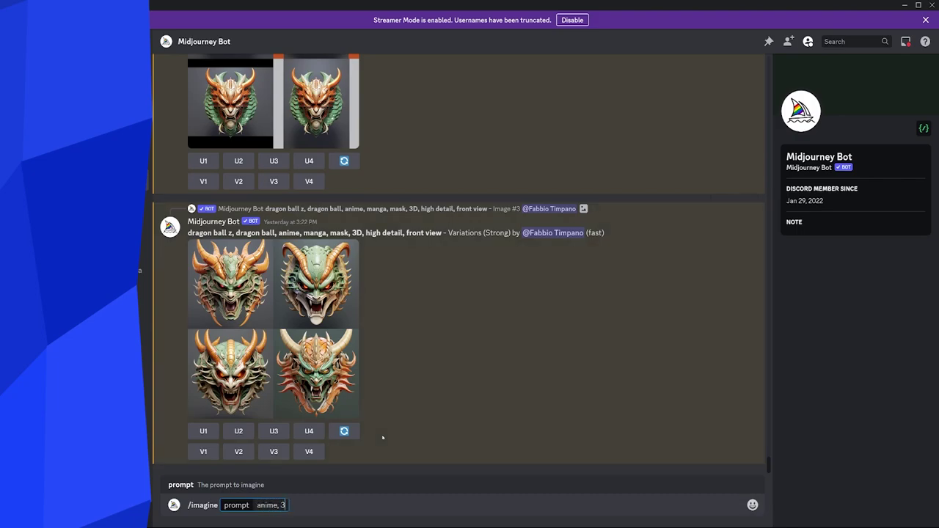
type("D game, da")
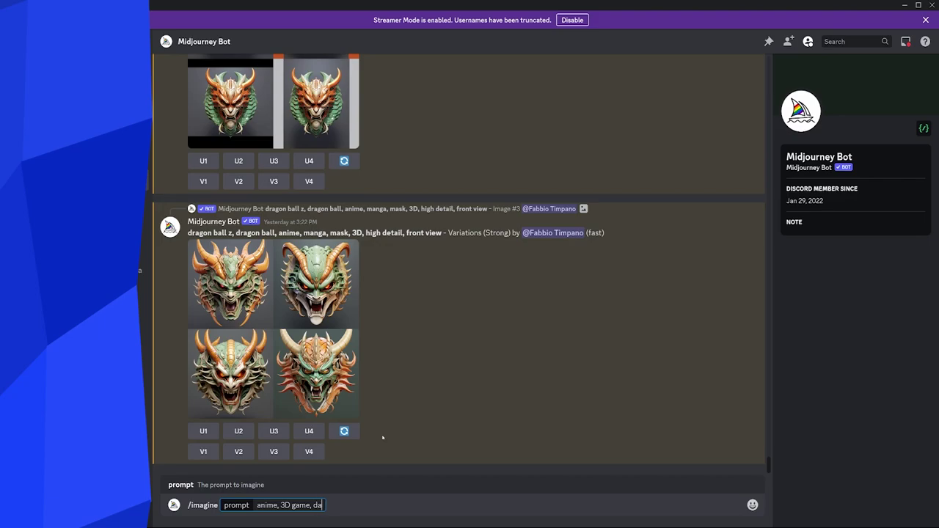
type("rk,")
type("serpent, ")
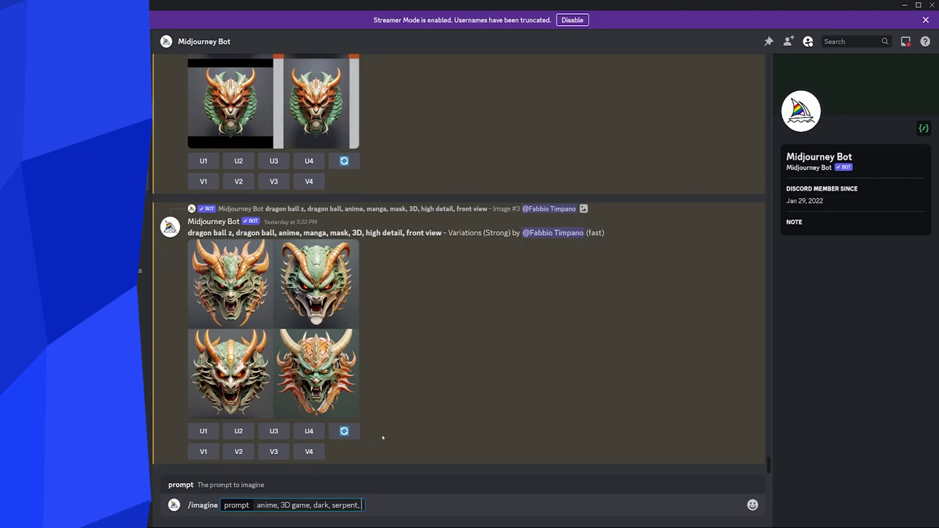
type("mask, high detail")
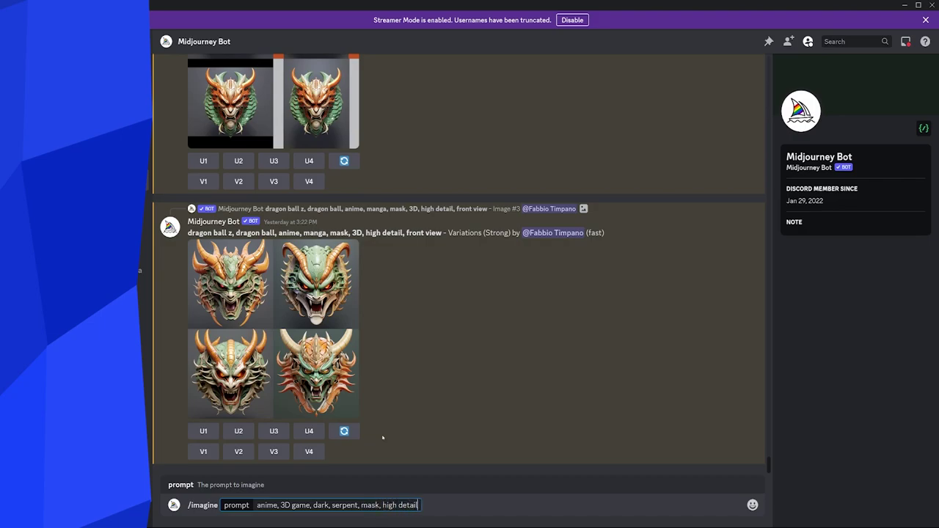
type(", front view")
key("Return")
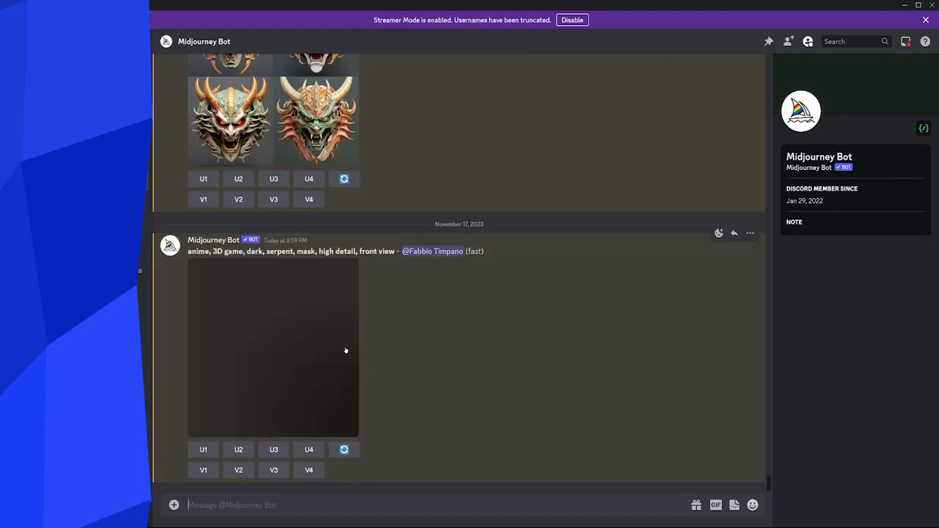
Step: Preview the generated image grid and open the second serpent mask from My Images on the Midjourney website
left_click(305, 335)
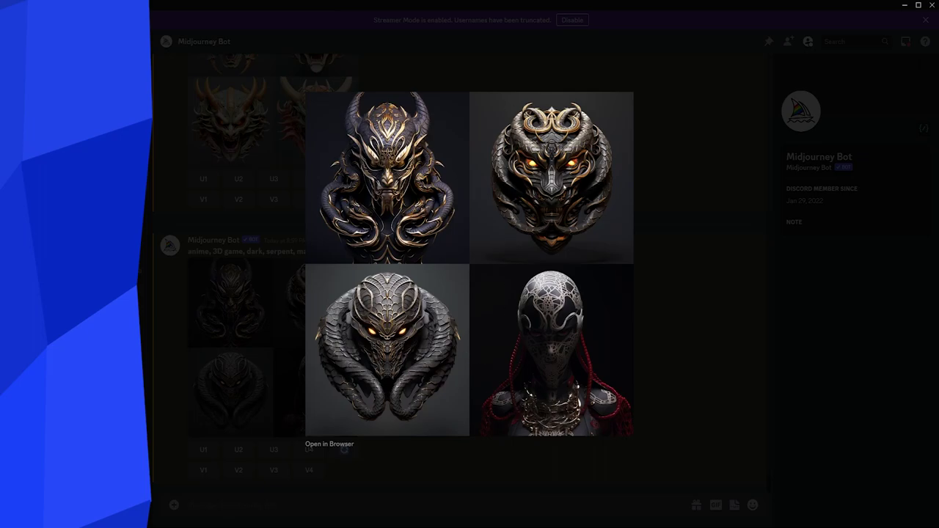
left_click(197, 301)
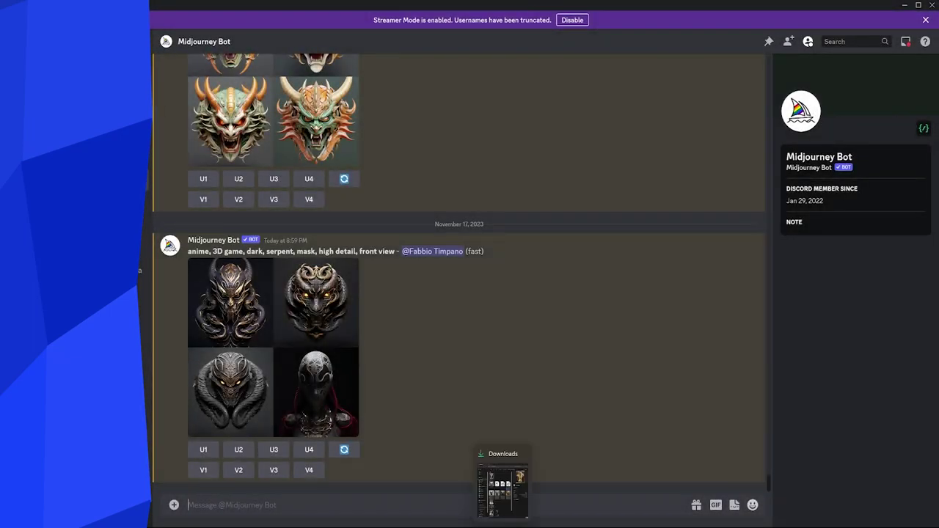
left_click(559, 490)
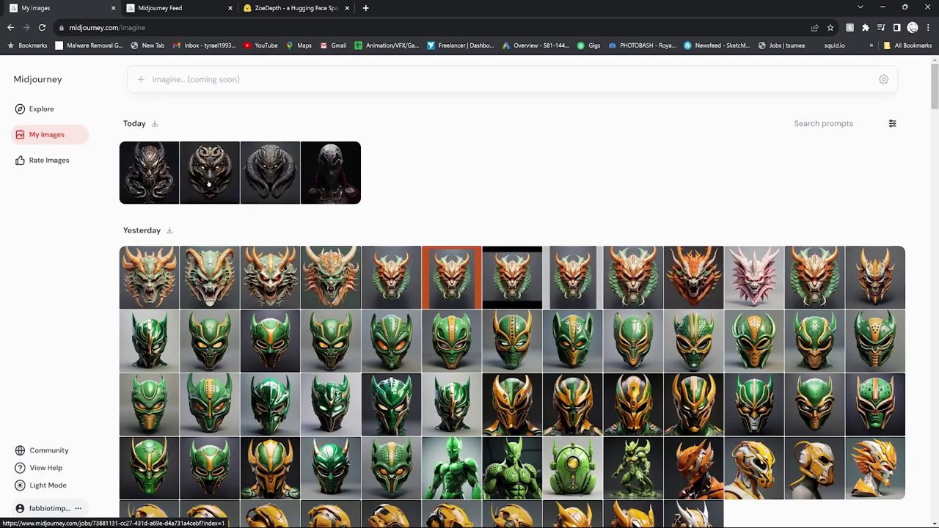
left_click(209, 185)
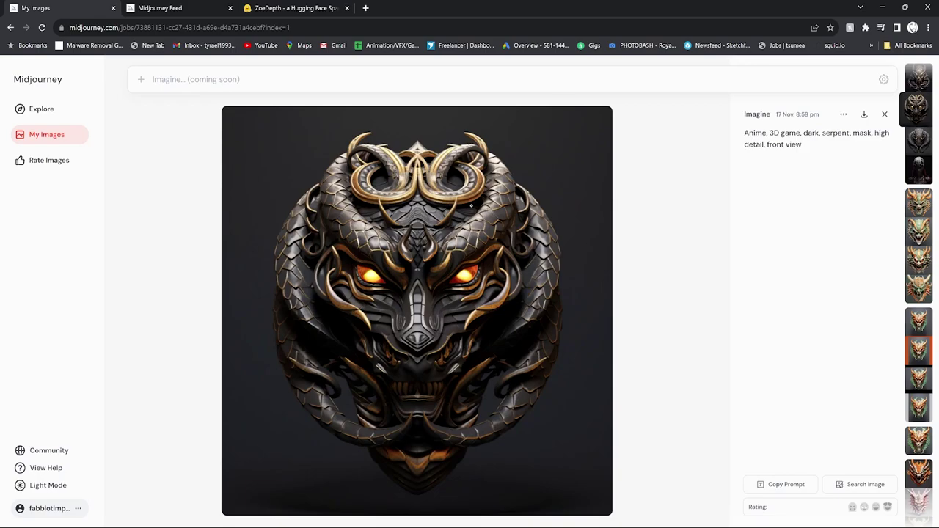
right_click(415, 218)
left_click(452, 238)
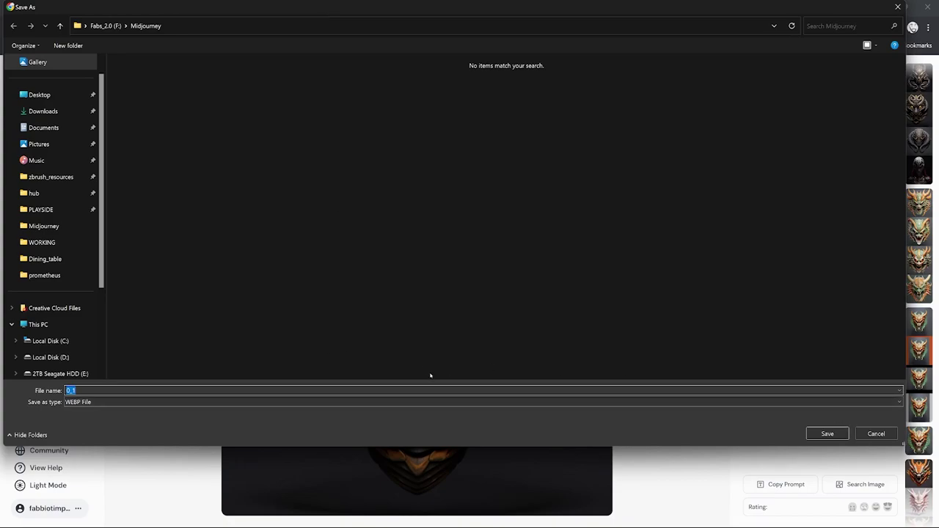
left_click(438, 403)
left_click(443, 419)
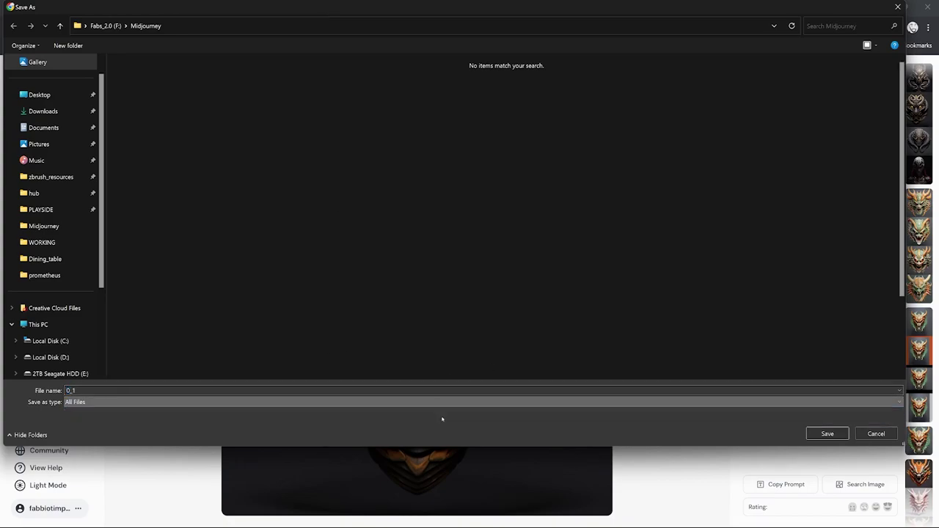
left_click(874, 434)
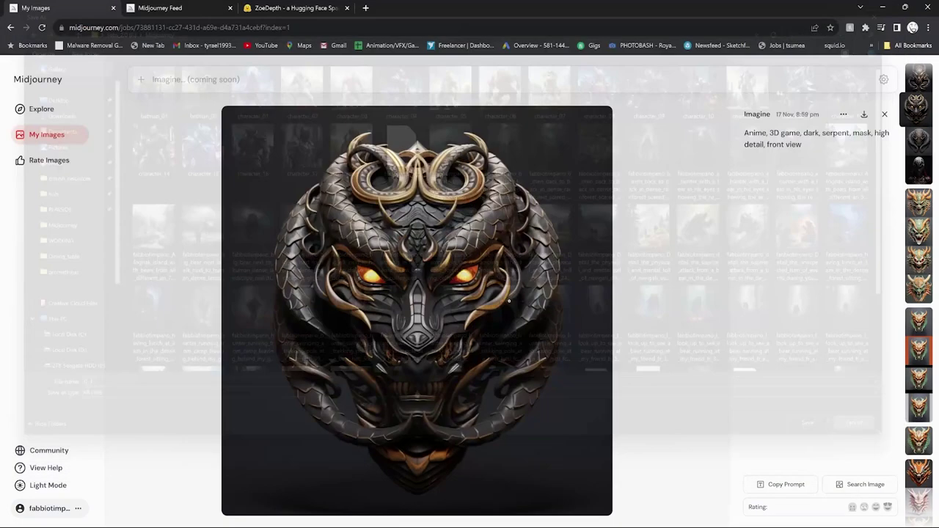
Step: Copy the opened serpent mask image and paste it into the blank Photoshop document
right_click(366, 268)
left_click(389, 302)
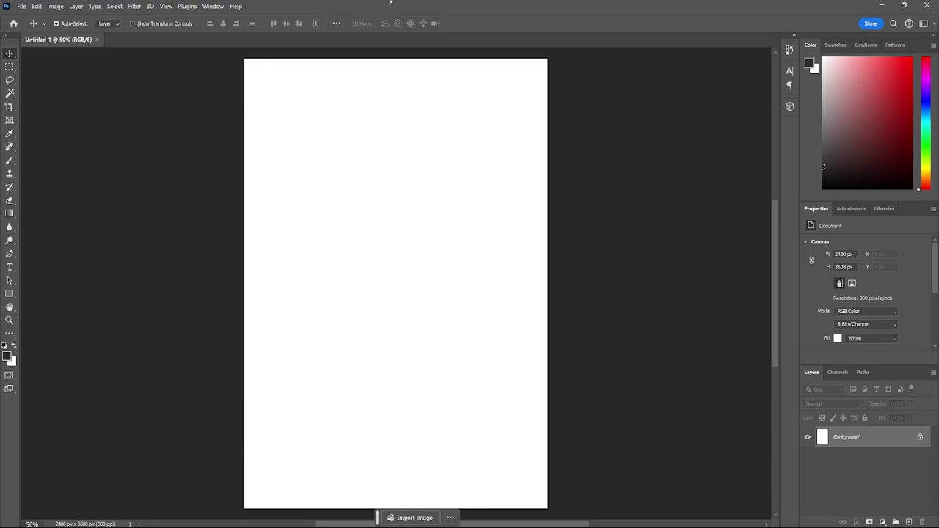
key("ctrl+v")
Step: Move the pasted mask image to the canvas's upper-left corner and crop the canvas to the image, 1024 x 1024 px
scroll(411, 267, "up", 5, "alt")
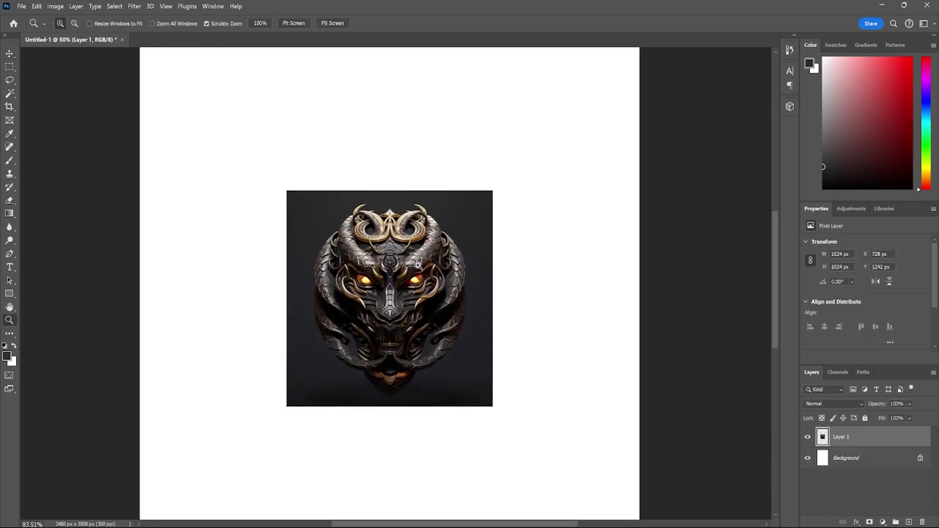
scroll(422, 293, "down", 4, "alt")
scroll(421, 294, "up", 1, "alt")
left_click_drag(431, 265, 361, 138)
key("c")
left_click_drag(513, 387, 466, 330)
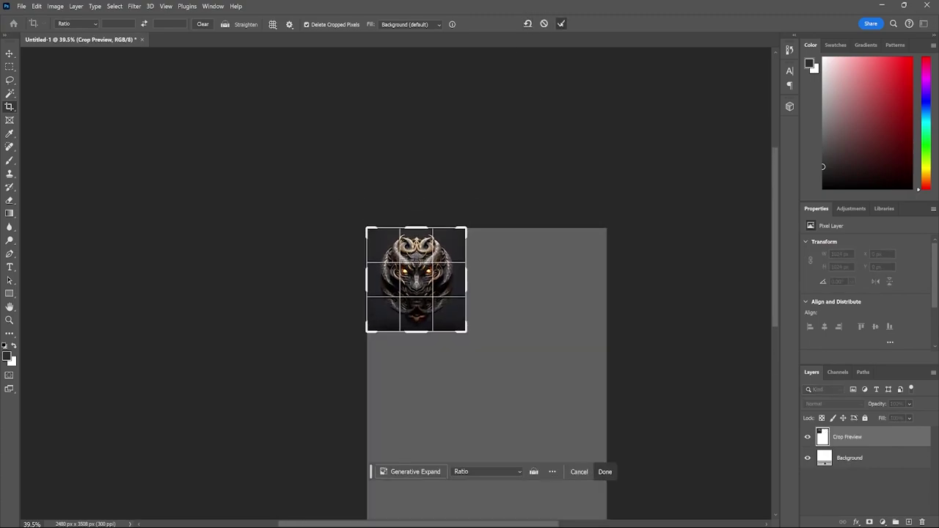
left_click(562, 24)
key("z")
left_click_drag(425, 297, 450, 315)
key("v")
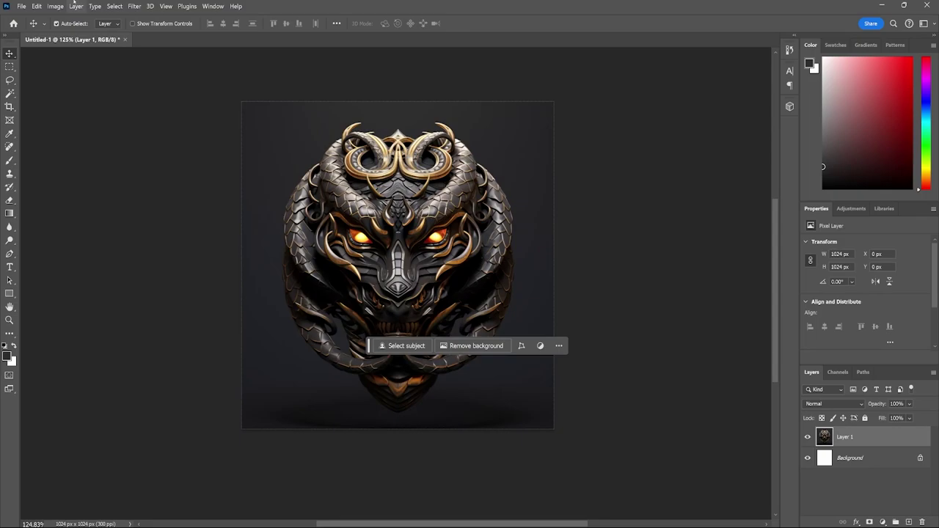
Step: Save the cropped mask as an image file in the Midjourney folder
left_click(22, 5)
left_click(44, 135)
left_click(635, 217)
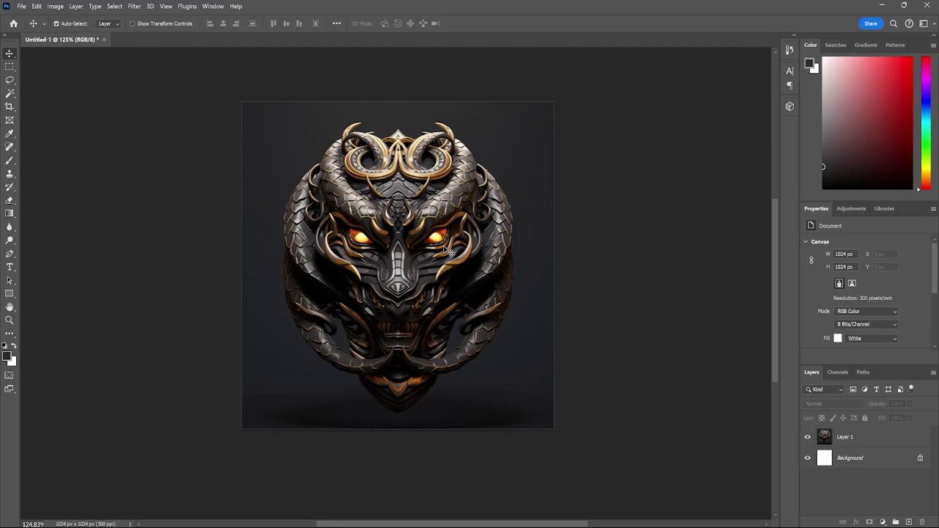
Step: Switch to the ZoeDepth Hugging Face Space in the browser and open its Image to 3D tool
left_click(883, 5)
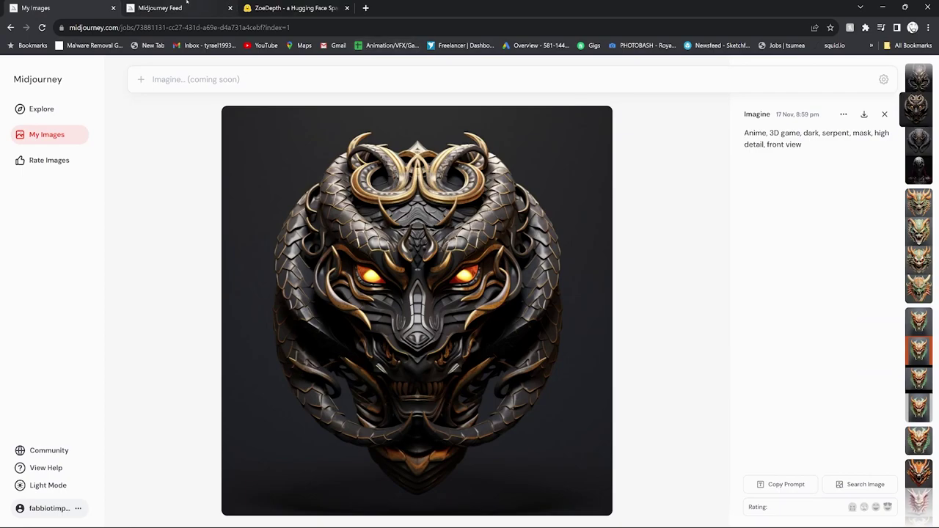
left_click(290, 9)
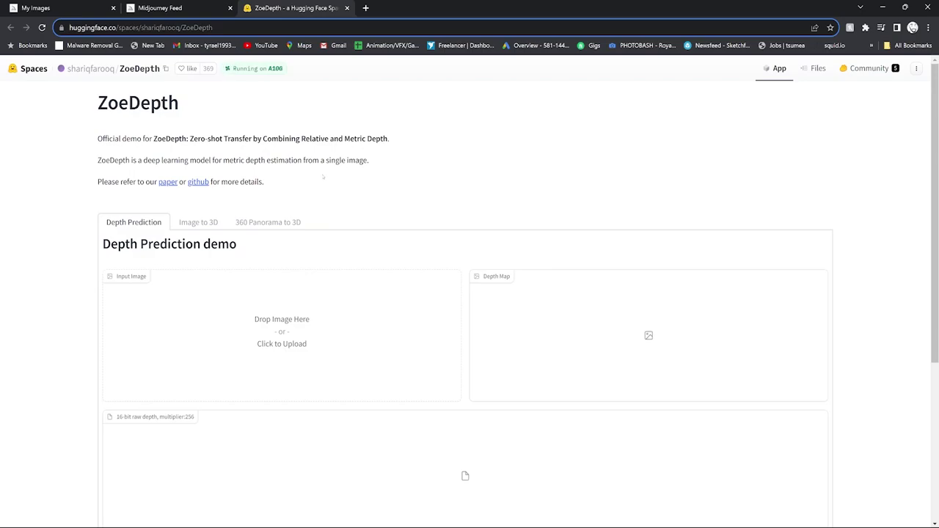
scroll(318, 175, "down", 1)
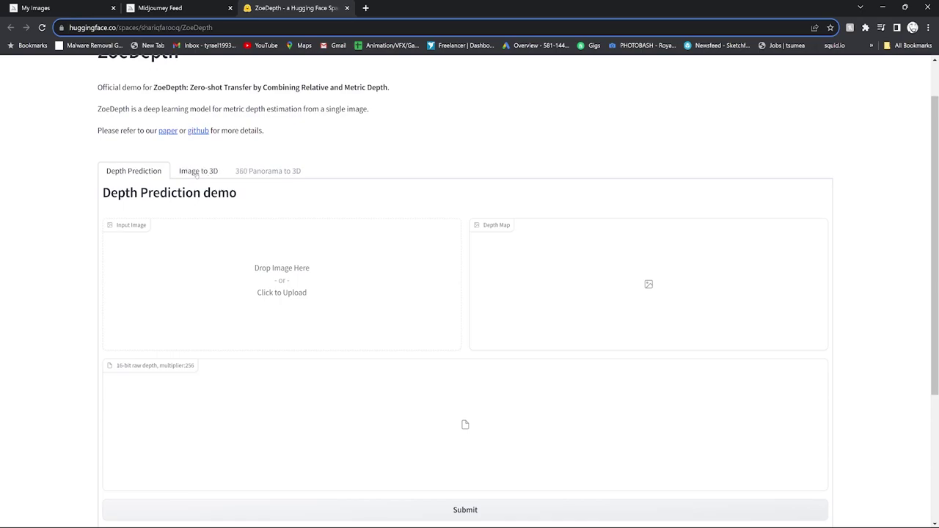
left_click(198, 171)
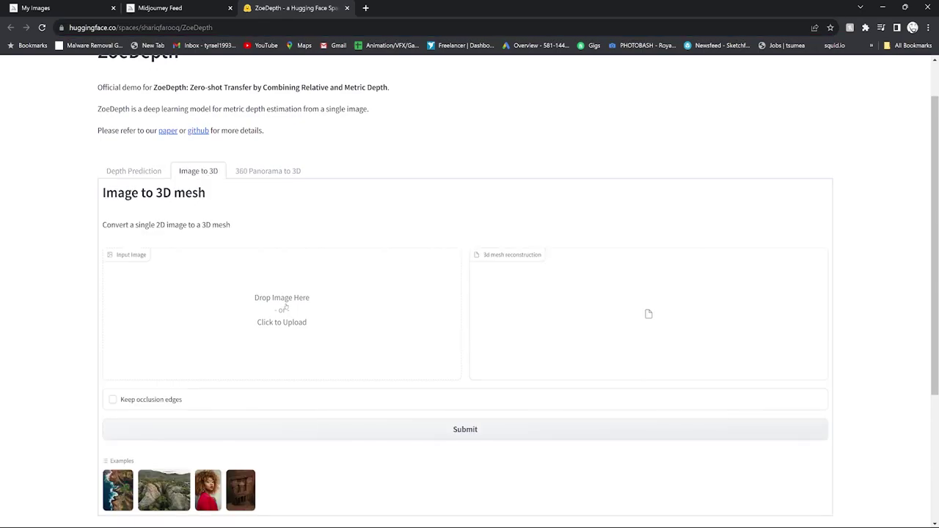
Step: Upload the serpent mask image from the Midjourney folder as the input image
left_click(286, 302)
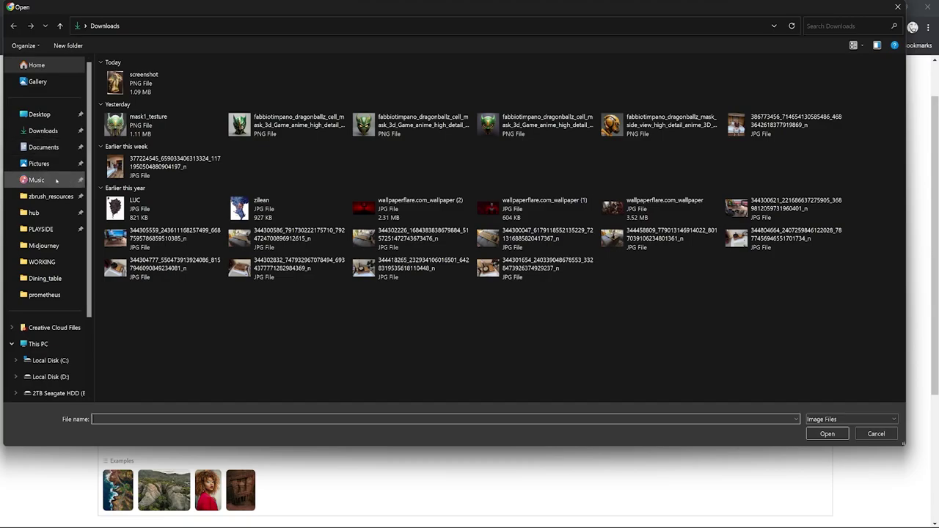
left_click(48, 246)
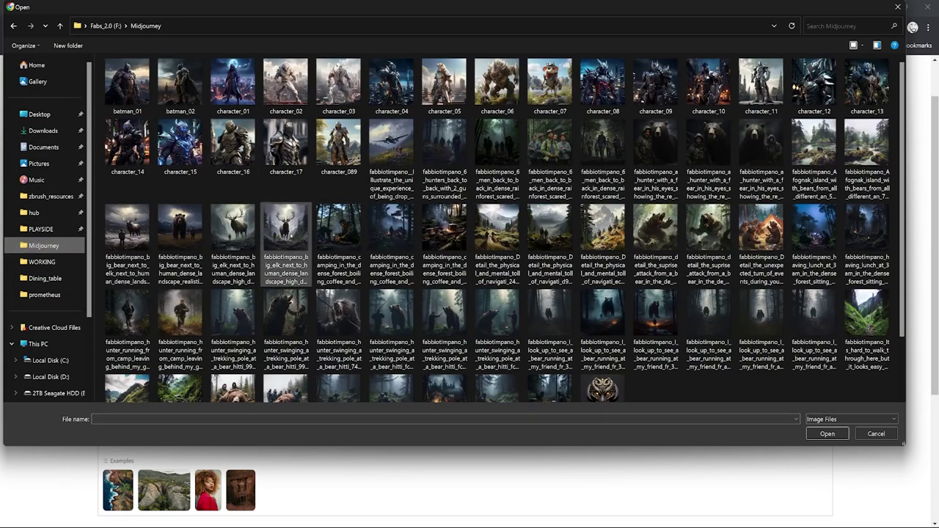
scroll(290, 236, "down", 1)
double_click(602, 339)
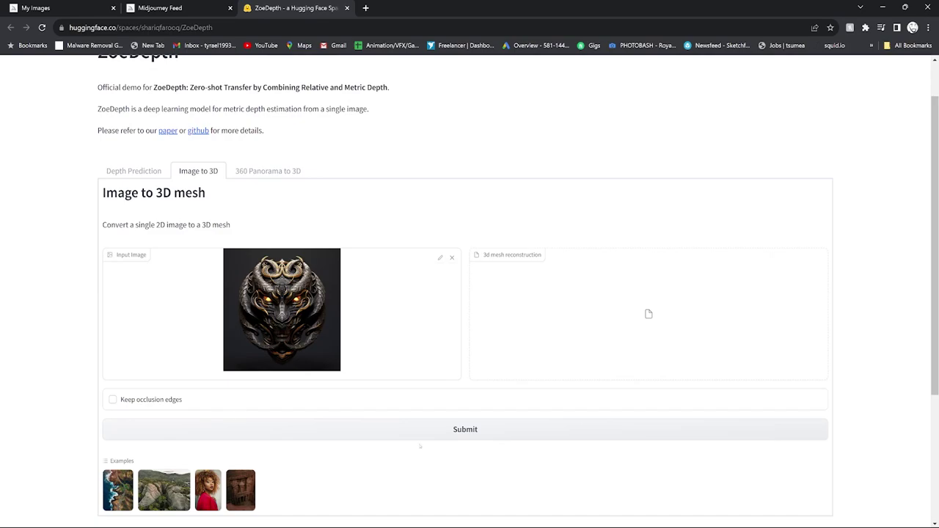
Step: Generate the 3D mesh from the mask image without keeping occlusion edges and inspect the reconstruction up close
left_click(473, 437)
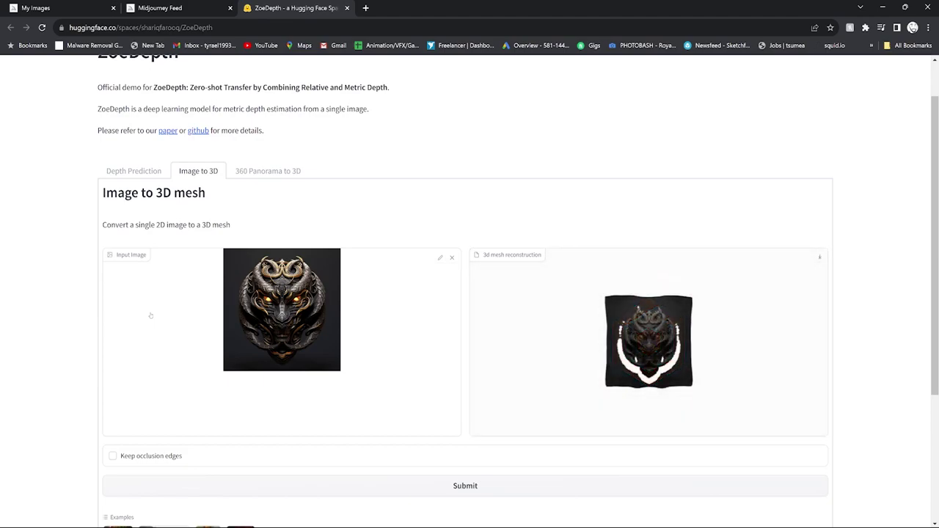
scroll(642, 352, "up", 5)
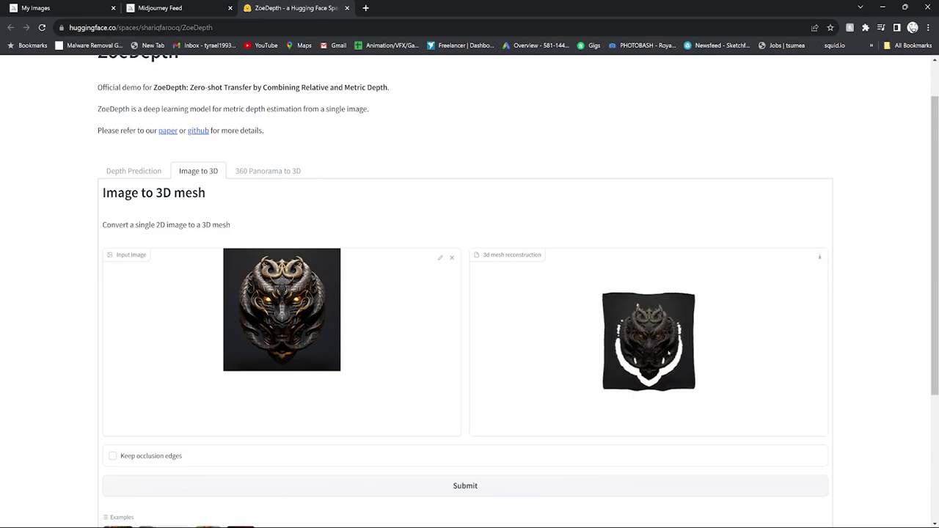
scroll(659, 336, "up", 5)
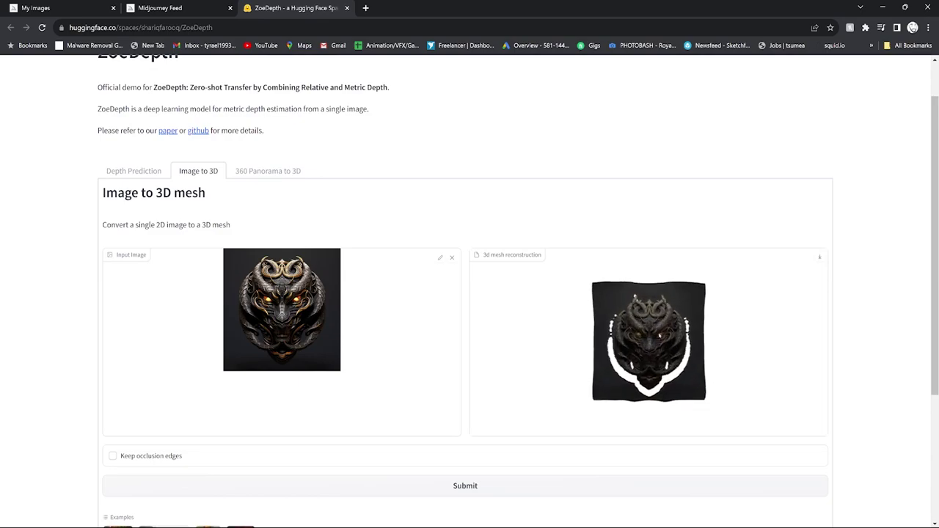
scroll(659, 334, "up", 4)
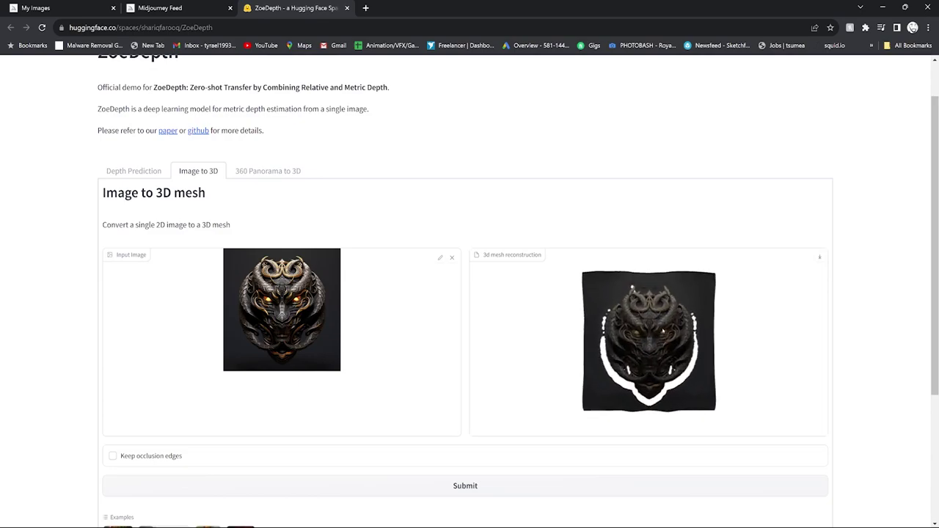
scroll(640, 332, "up", 3)
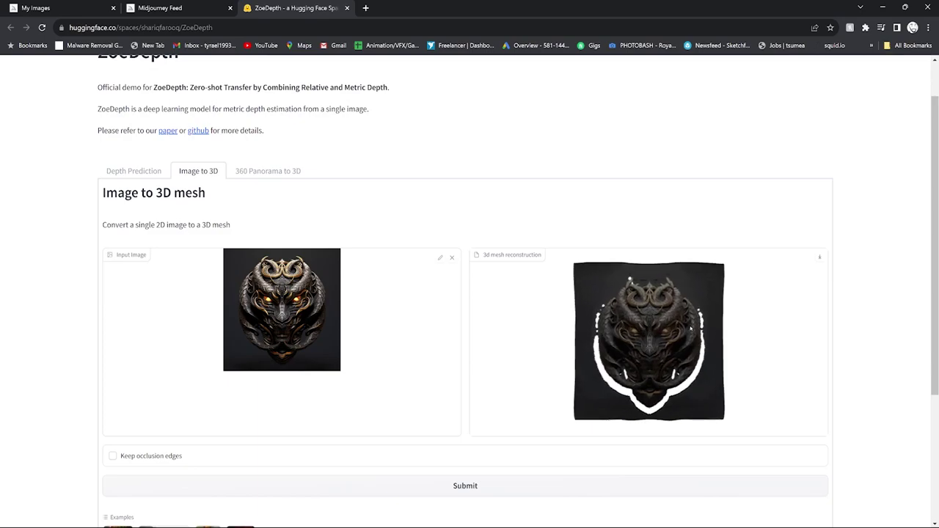
scroll(664, 332, "up", 3)
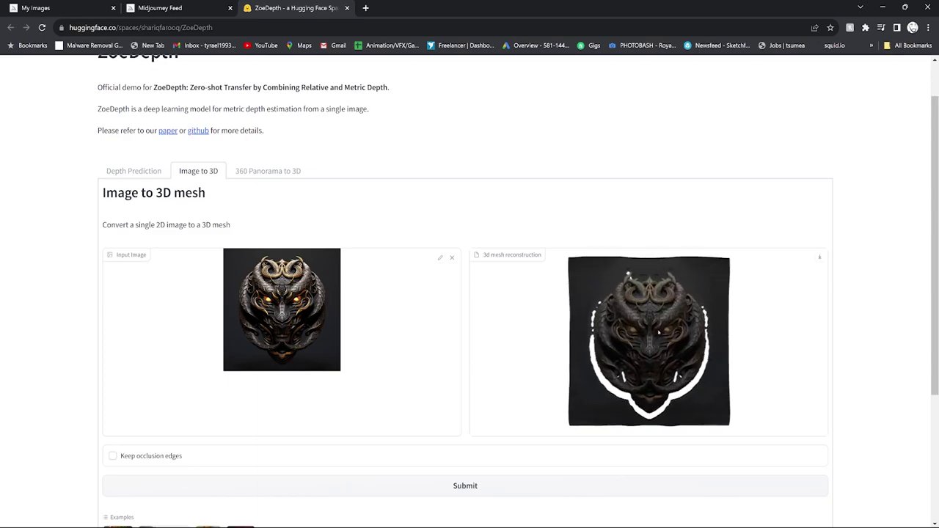
Step: Inspect the reconstructed mask mesh up close and from the side, and download it
scroll(659, 332, "up", 2)
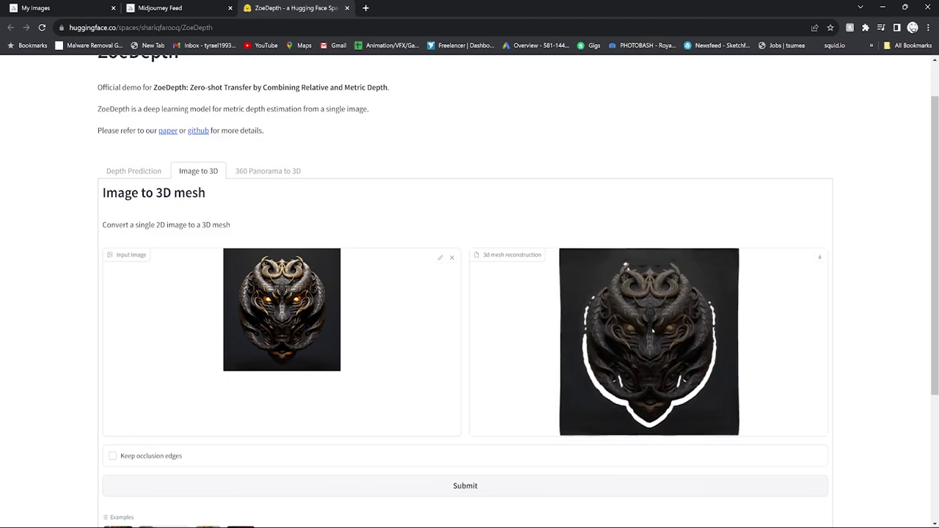
scroll(653, 332, "up", 3)
scroll(652, 332, "up", 5)
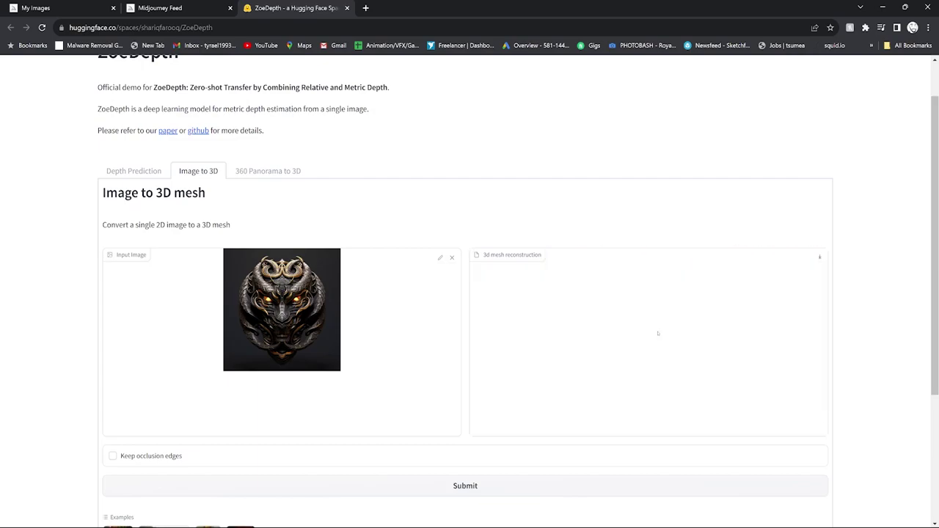
scroll(659, 334, "down", 5)
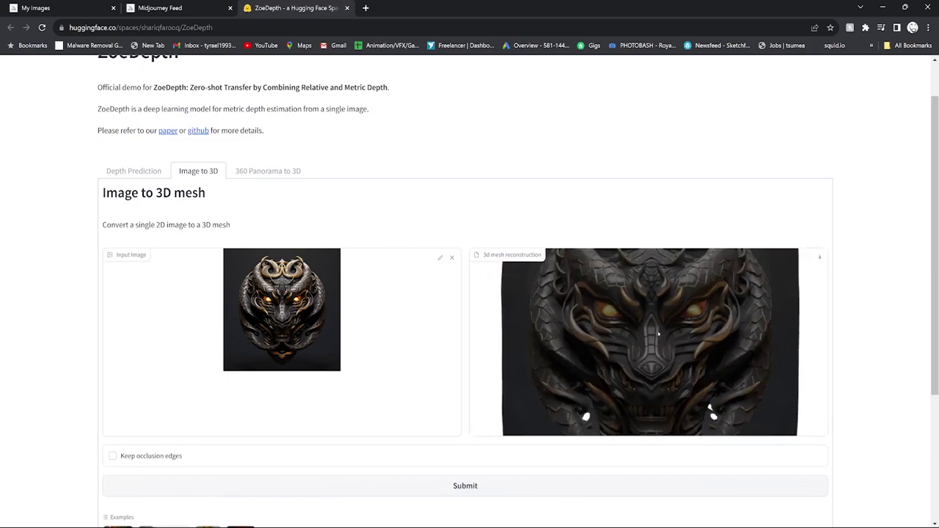
left_click_drag(638, 352, 584, 342)
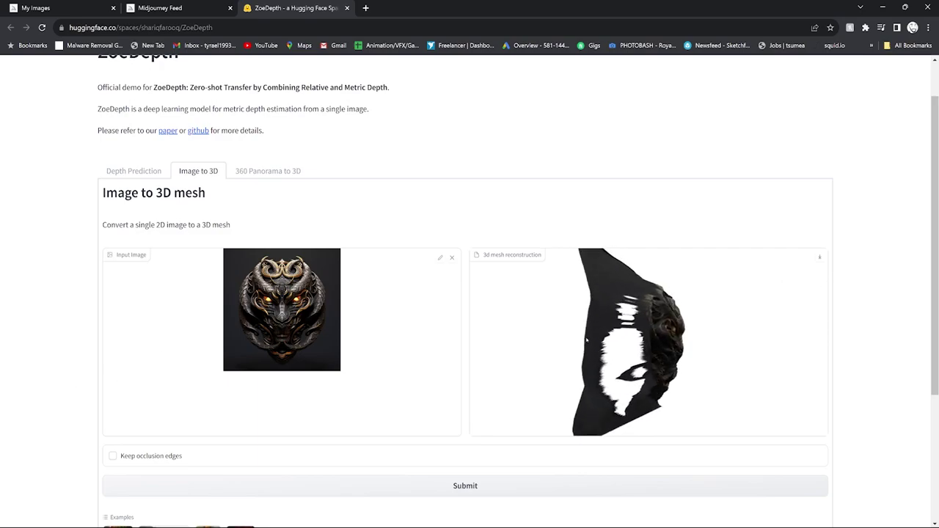
left_click(821, 257)
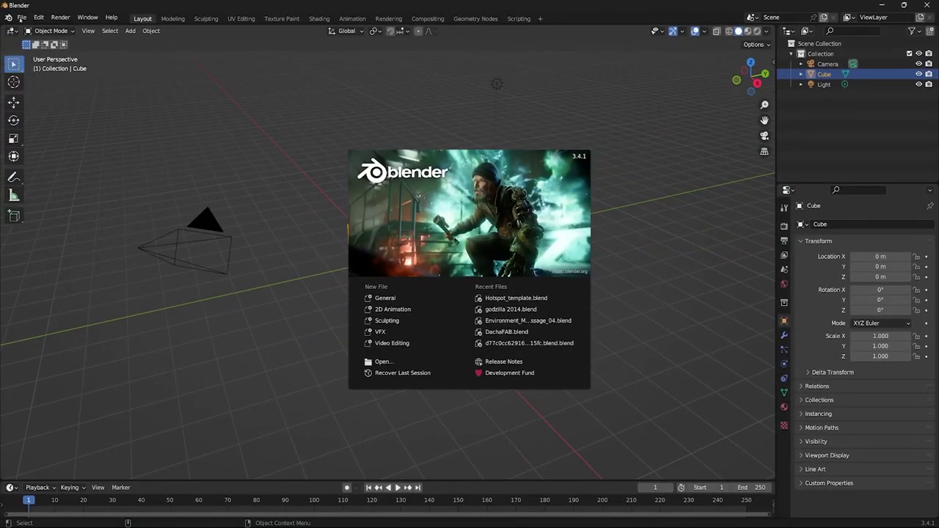
Step: Switch to Blender and import the glTF file dated Yesterday 15:24 from the Downloads folder
left_click(22, 17)
left_click(23, 17)
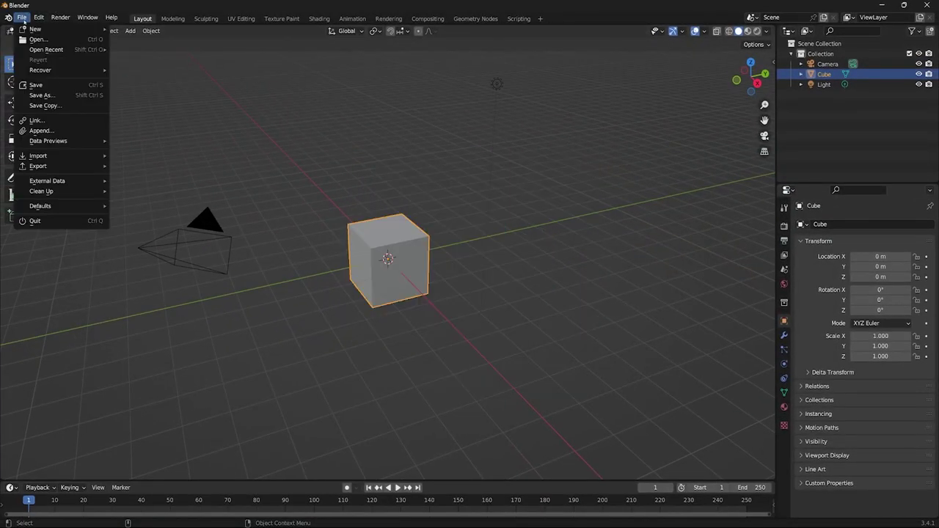
mouse_move(44, 155)
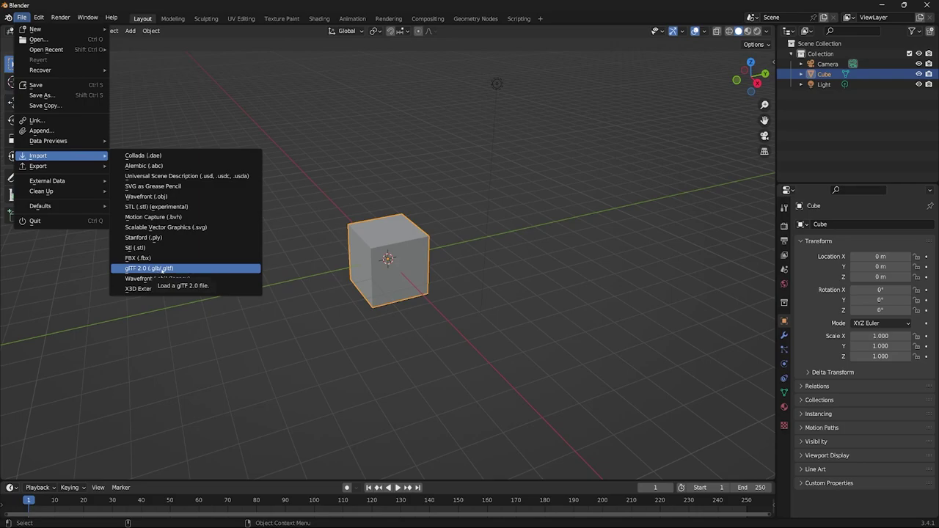
left_click(154, 268)
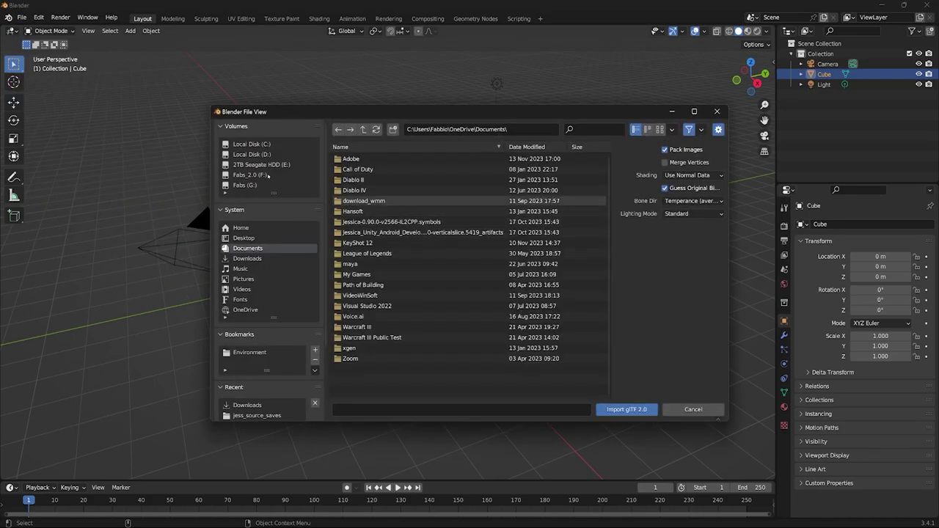
left_click(269, 175)
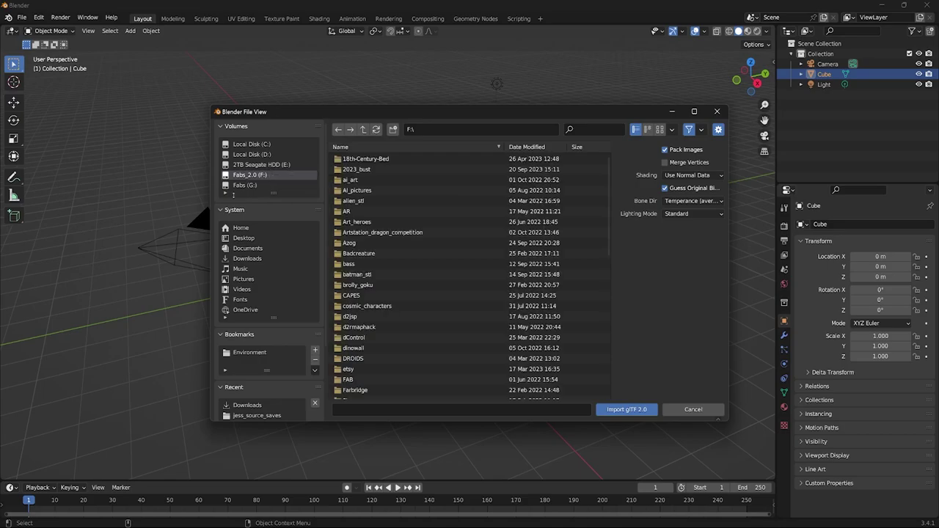
scroll(279, 175, "down", 4)
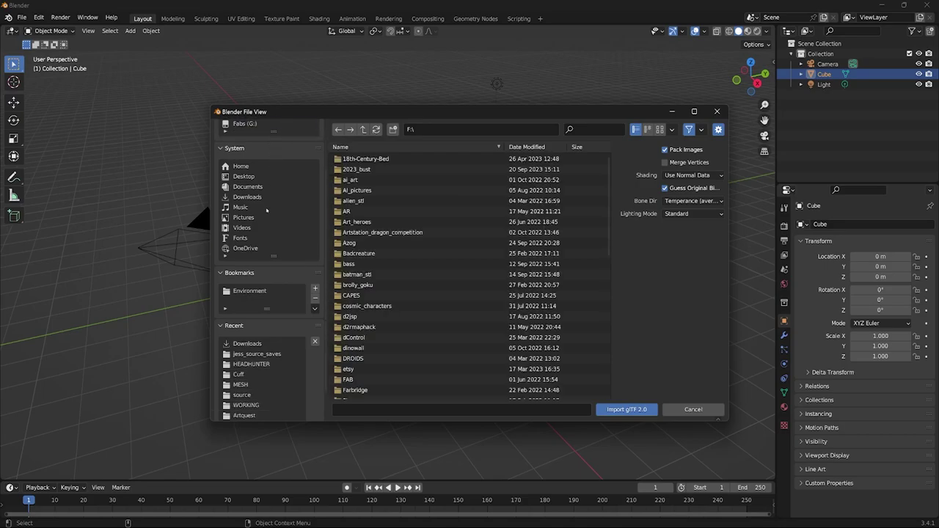
scroll(268, 220, "up", 4)
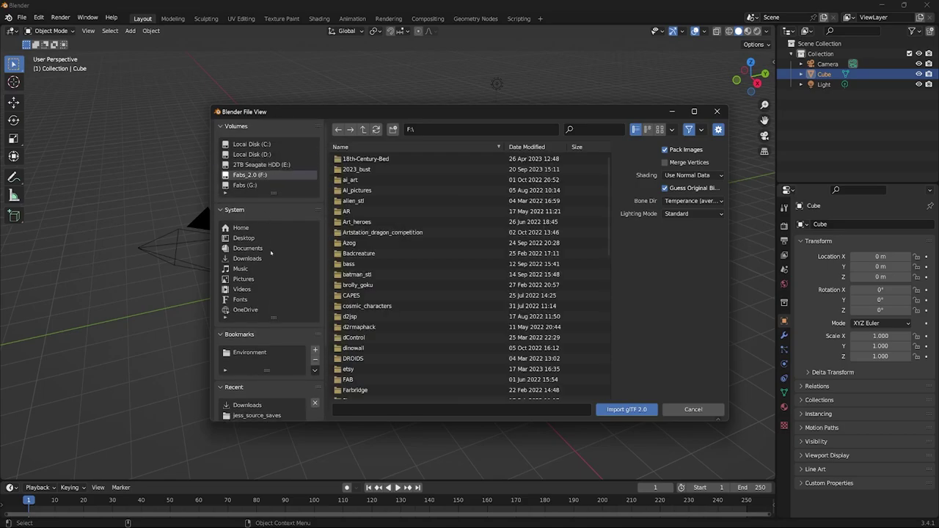
left_click(249, 239)
left_click(247, 258)
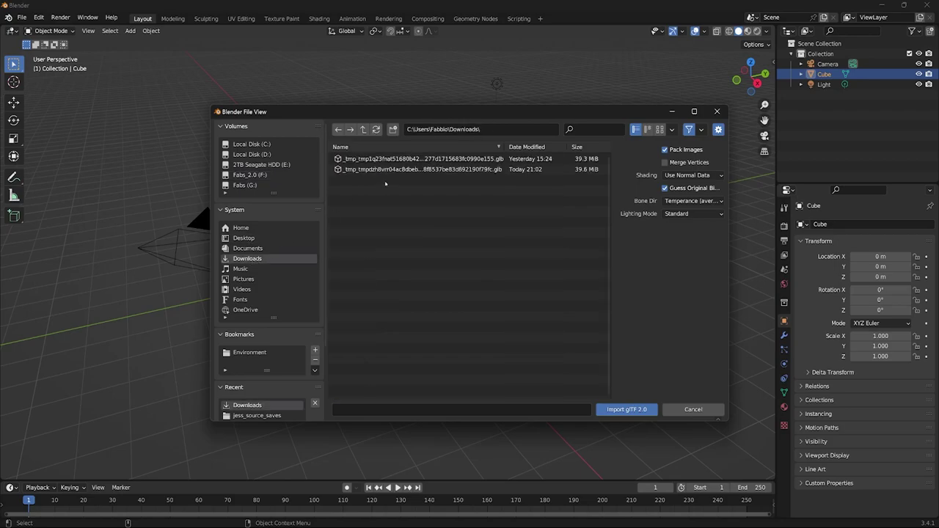
double_click(458, 158)
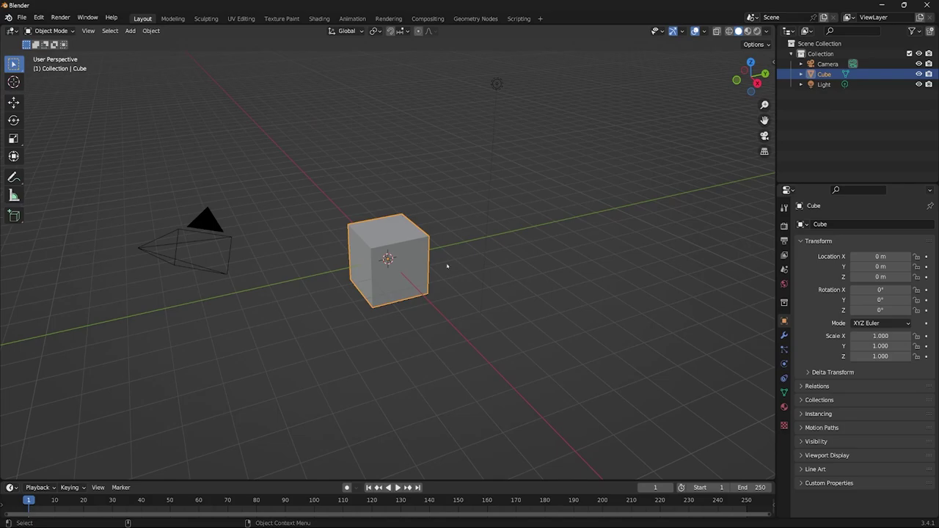
Step: Delete the default cube from the scene
left_click(407, 246)
key("Delete")
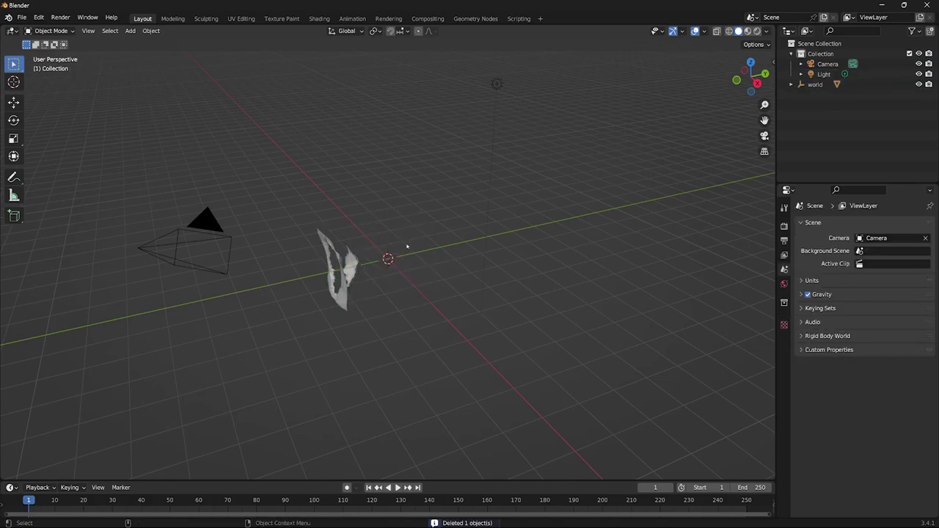
Step: View the imported horned mask mesh from the front and delete it
left_click_drag(407, 247, 281, 205, "alt")
scroll(362, 245, "up", 9)
left_click_drag(367, 268, 372, 276, "alt")
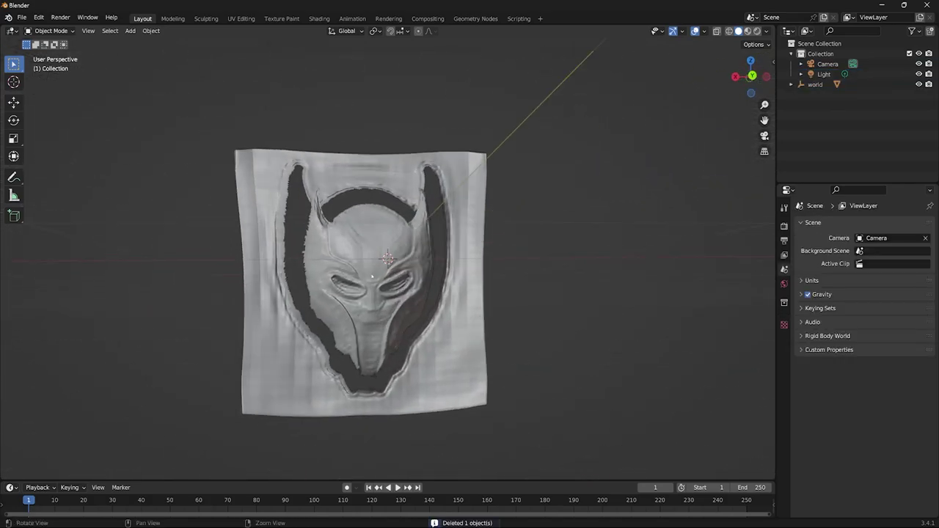
left_click(373, 274)
key("Delete")
Step: Import the glTF file dated Today 21:02 from the Downloads folder
middle_click_drag(218, 128, 381, 211)
left_click(22, 17)
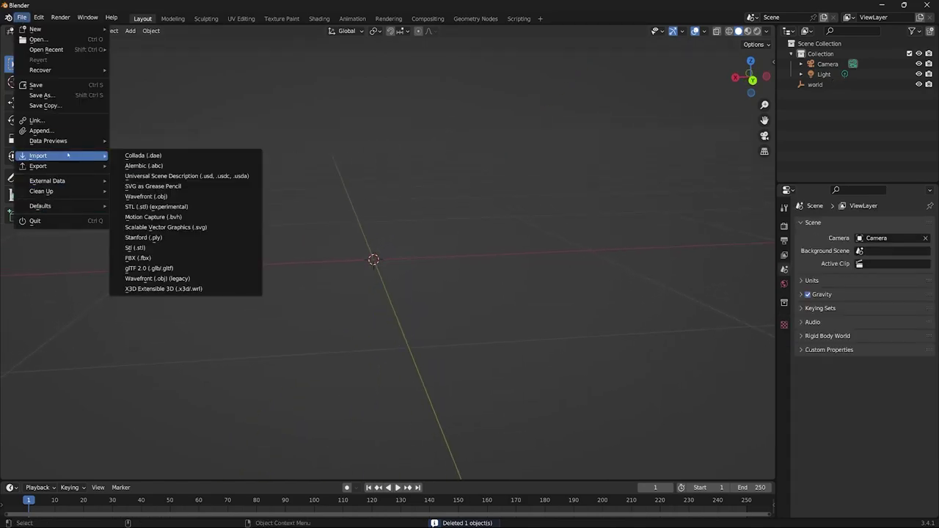
left_click(149, 268)
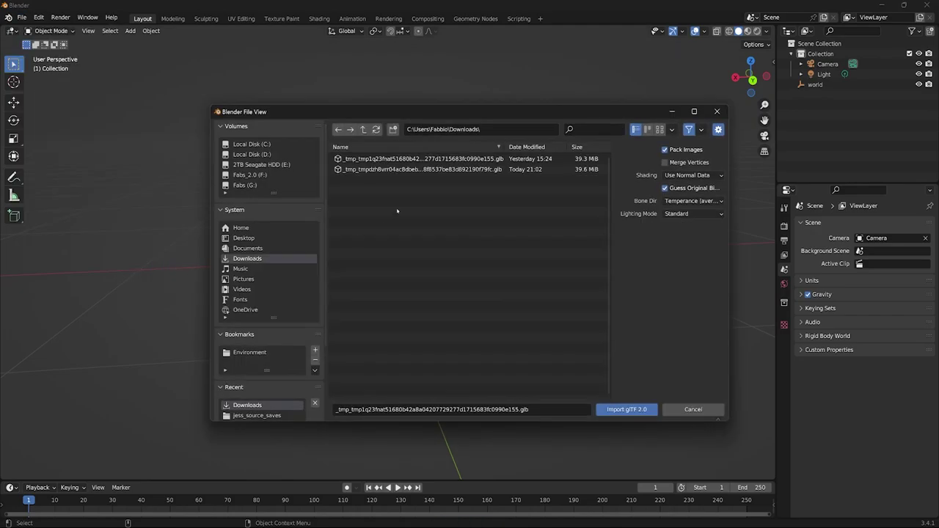
double_click(373, 170)
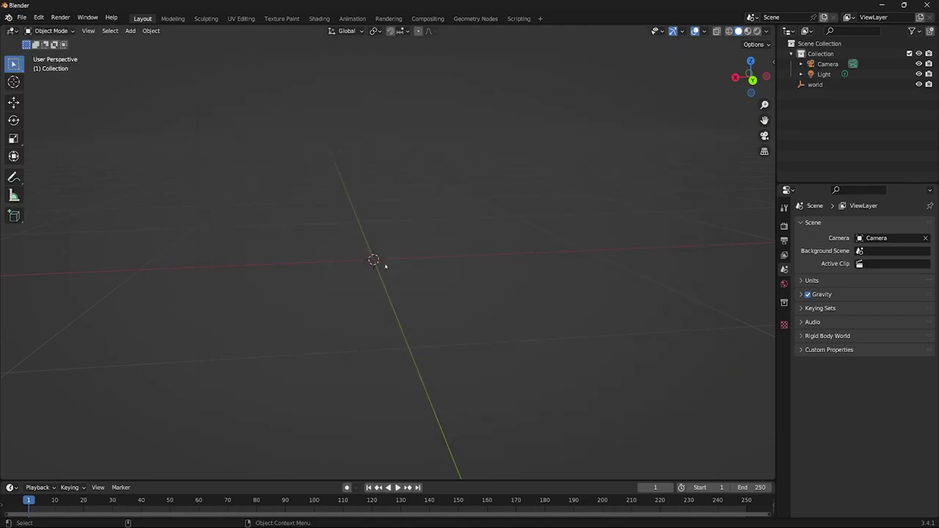
Step: Examine the imported serpent mask mesh from several angles and in the back orthographic view
middle_click_drag(449, 234, 410, 239)
key("alt+a")
right_click(311, 231)
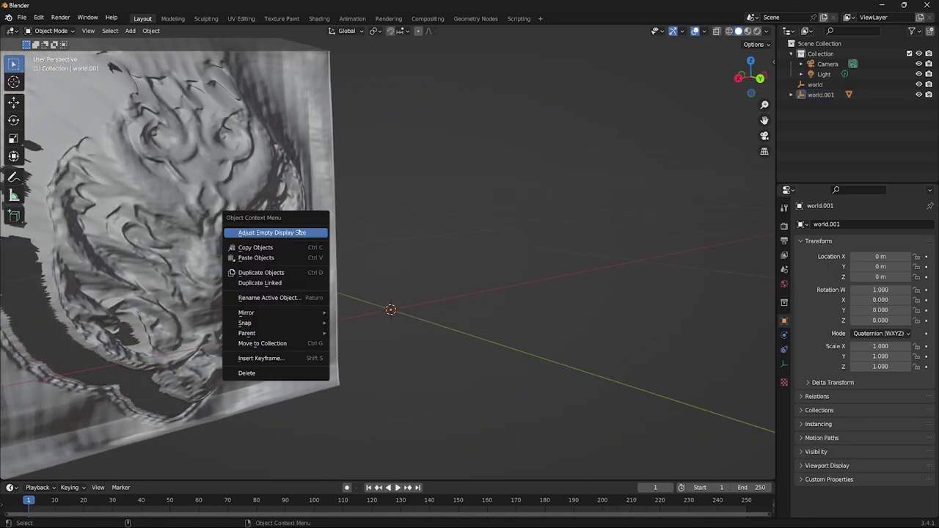
key("Escape")
middle_click_drag(313, 230, 734, 244, "shift")
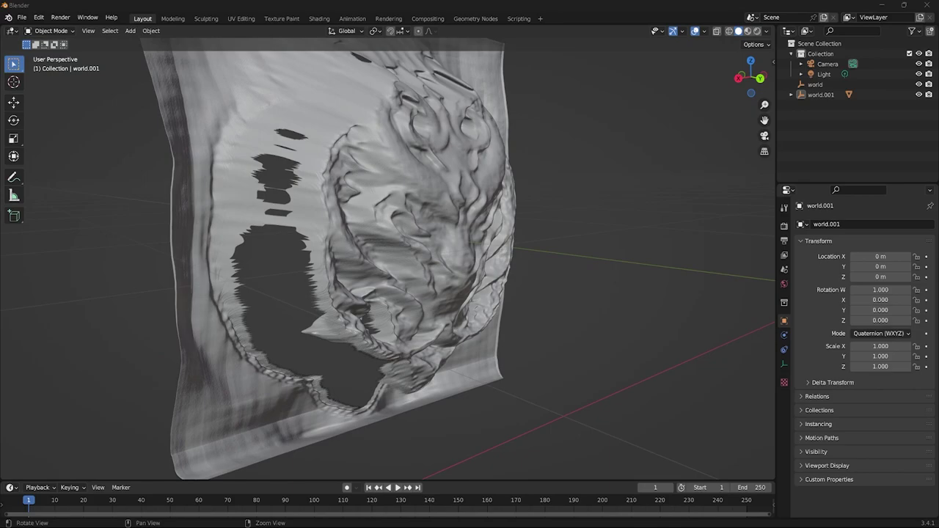
middle_click_drag(506, 288, 462, 288)
middle_click_drag(671, 288, 326, 270, "shift")
scroll(326, 269, "down", 8)
scroll(327, 269, "up", 3)
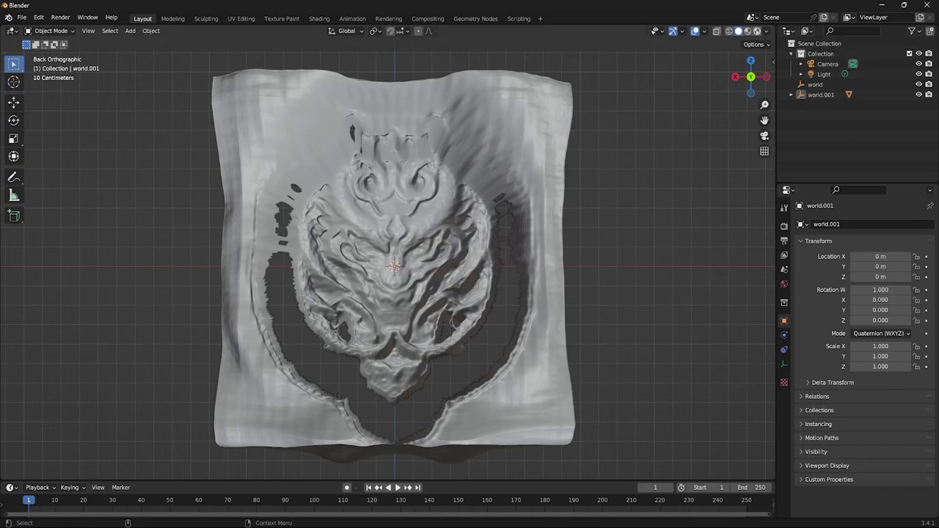
left_click(758, 30)
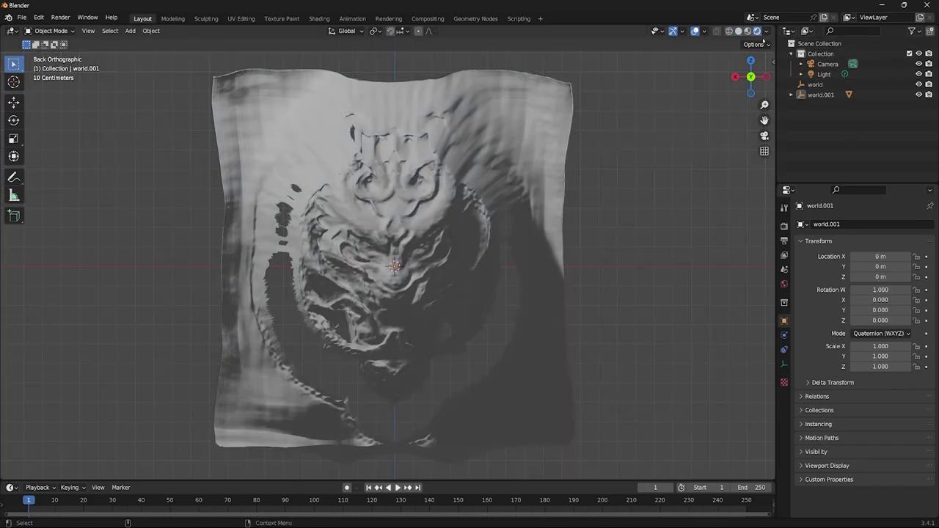
left_click(766, 32)
left_click(739, 31)
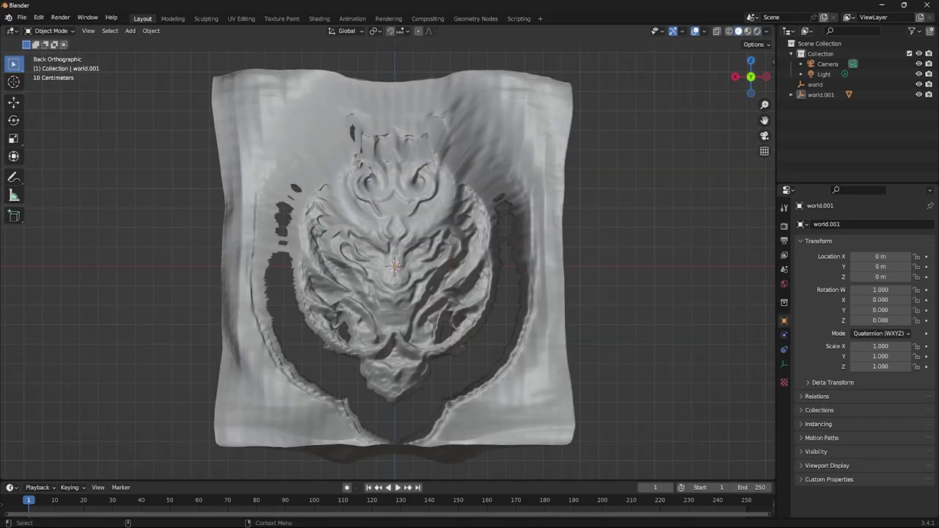
Step: Set the solid viewport shading to Attribute color with Flat lighting so the mask's colors are displayed
left_click(767, 32)
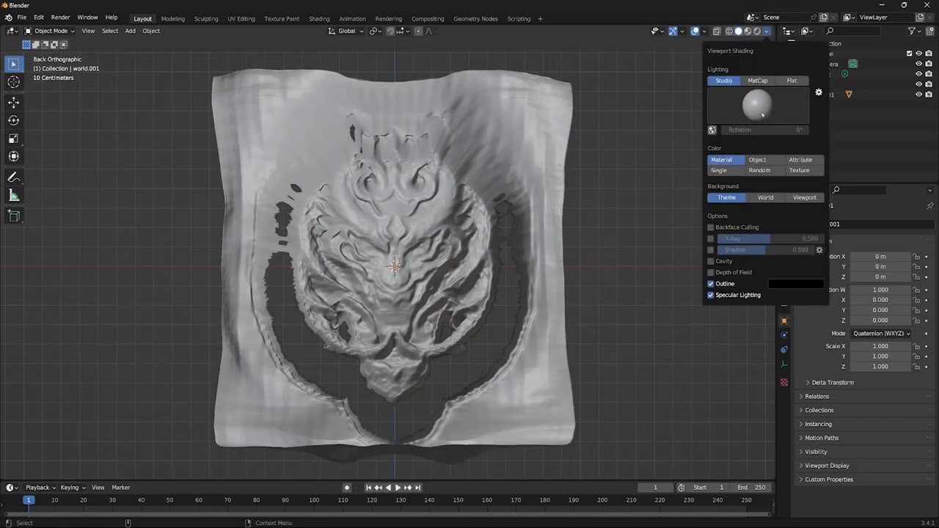
left_click(799, 170)
left_click(800, 160)
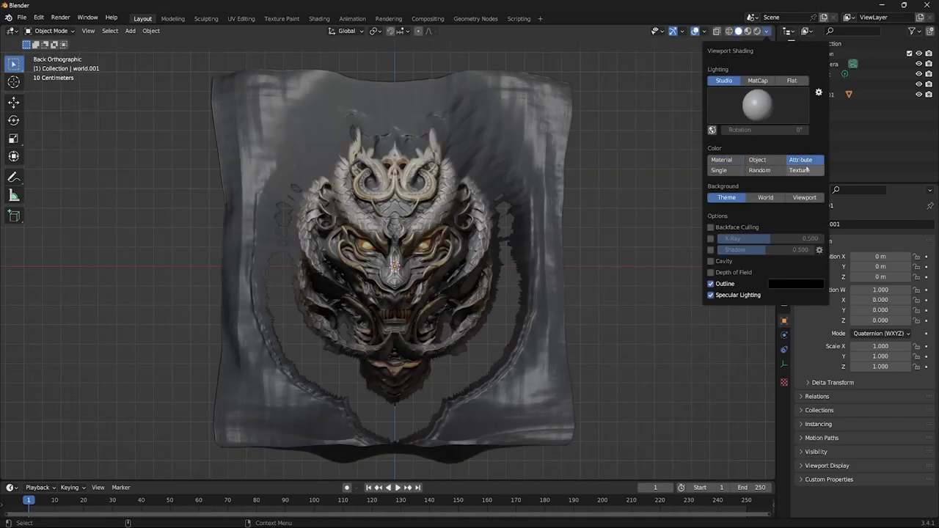
left_click(792, 81)
scroll(388, 256, "up", 2)
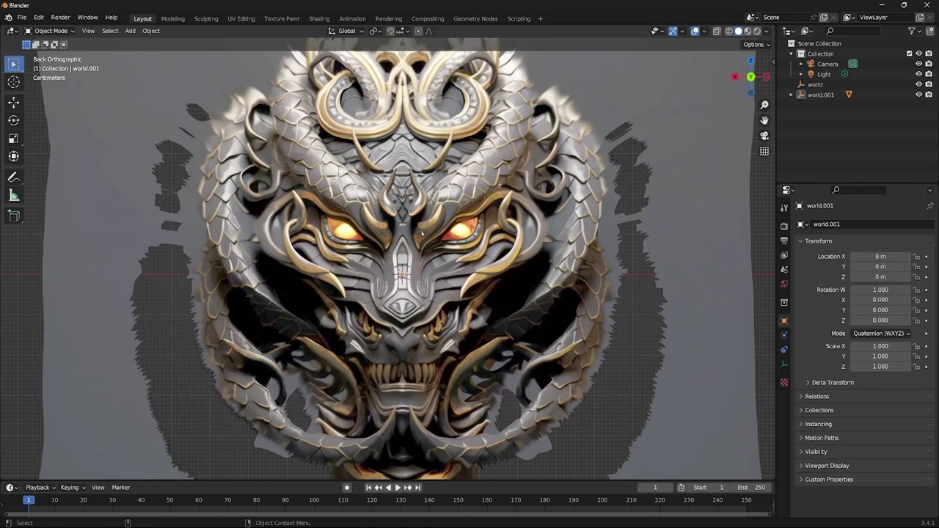
left_click(766, 31)
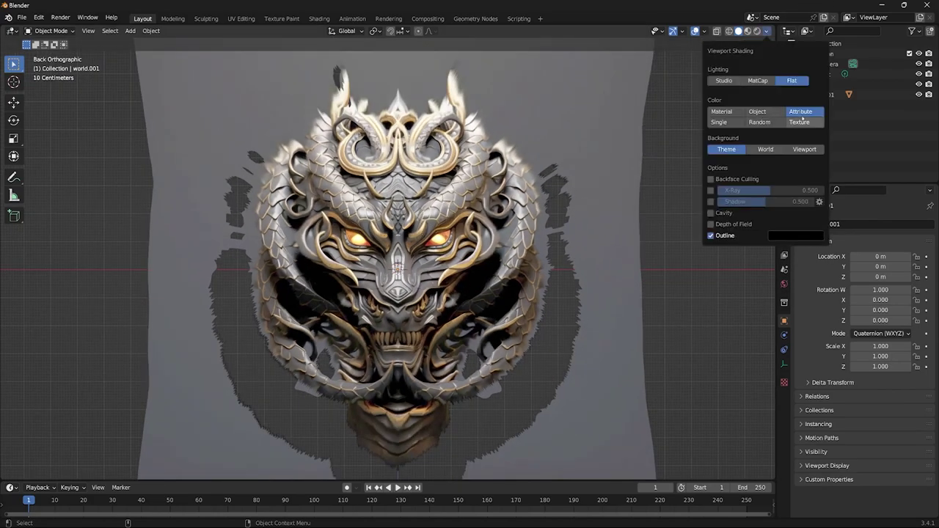
scroll(411, 229, "up", 1)
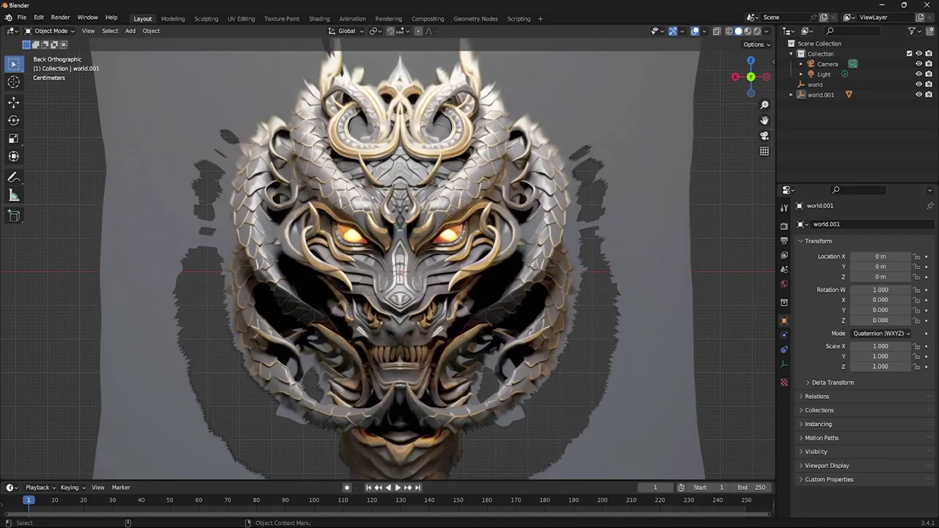
scroll(403, 227, "up", 1)
scroll(401, 227, "down", 1)
Step: Select the serpent mask mesh in the perspective view
middle_click_drag(399, 226, 414, 230)
middle_click_drag(456, 293, 399, 298)
left_click(402, 300)
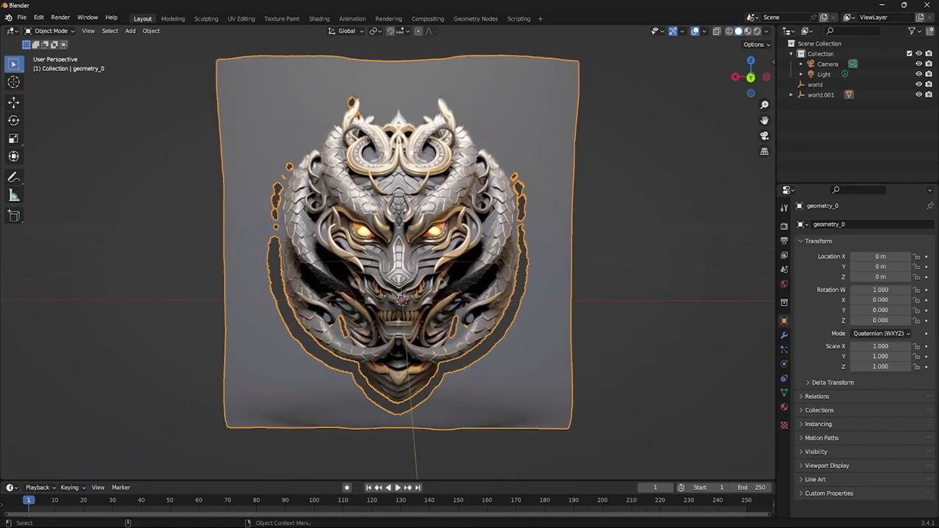
left_click(21, 18)
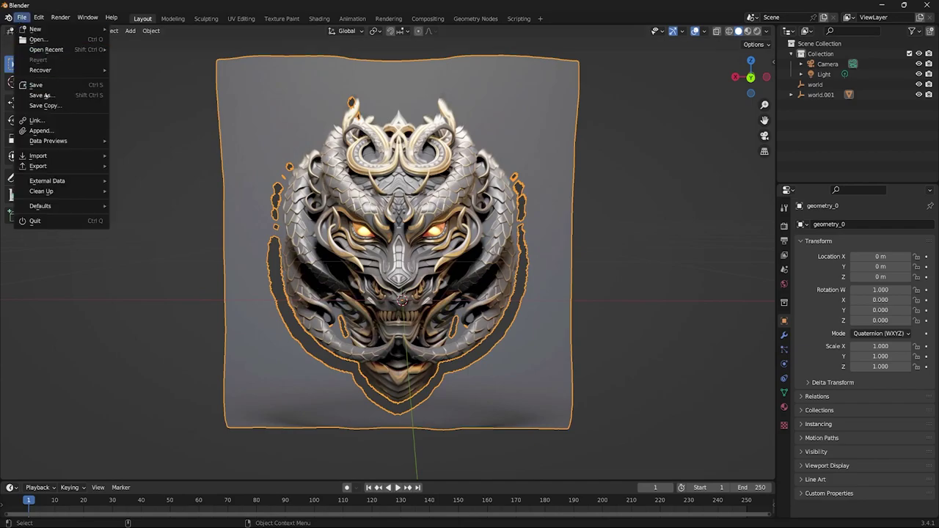
mouse_move(43, 166)
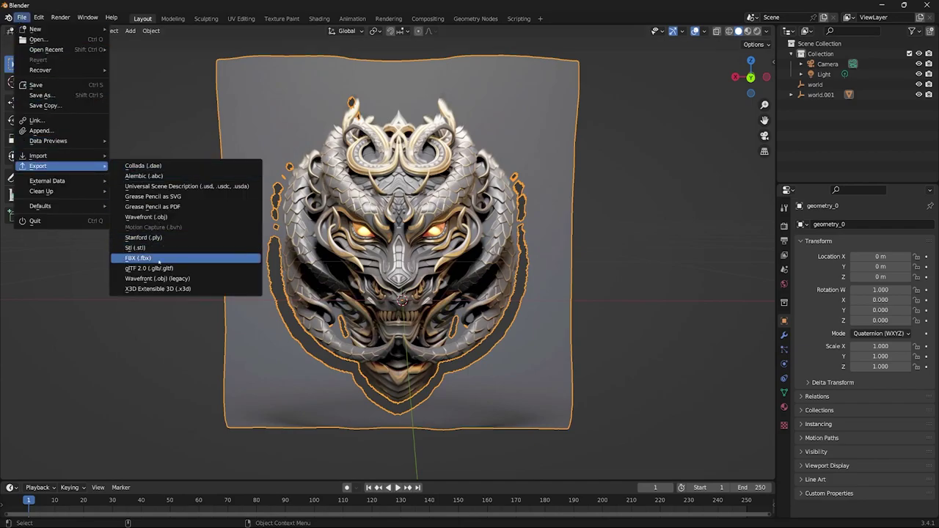
left_click(156, 279)
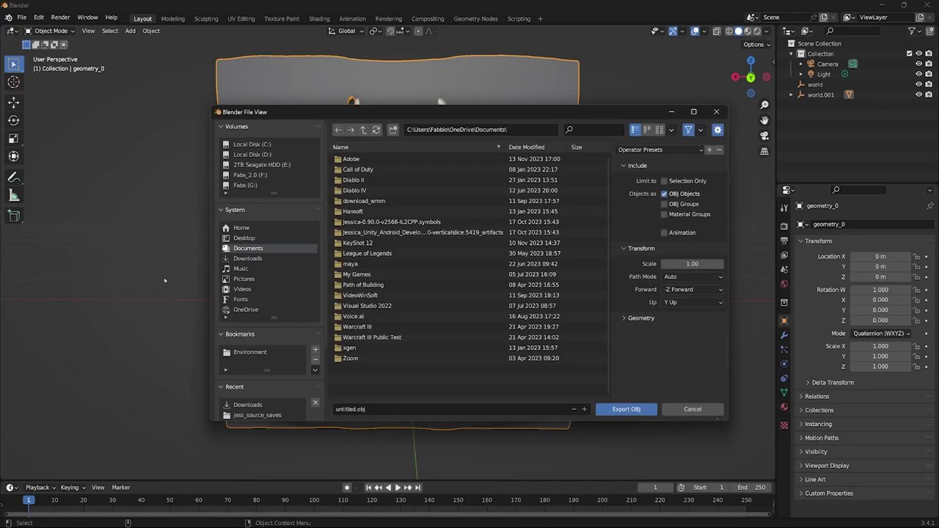
left_click(717, 112)
Step: Start an FBX export of the mask scene with the Downloads folder as the destination
left_click(22, 17)
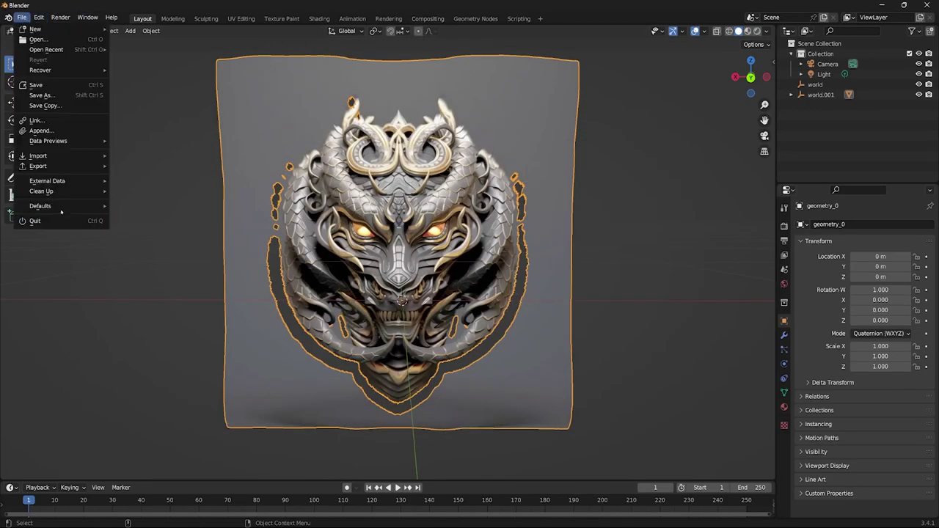
mouse_move(44, 166)
left_click(139, 258)
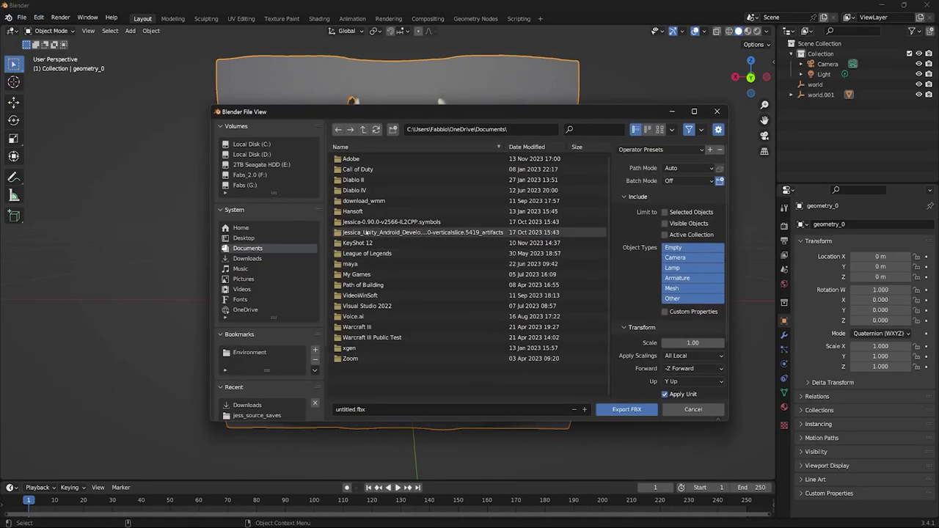
left_click(258, 174)
left_click(256, 257)
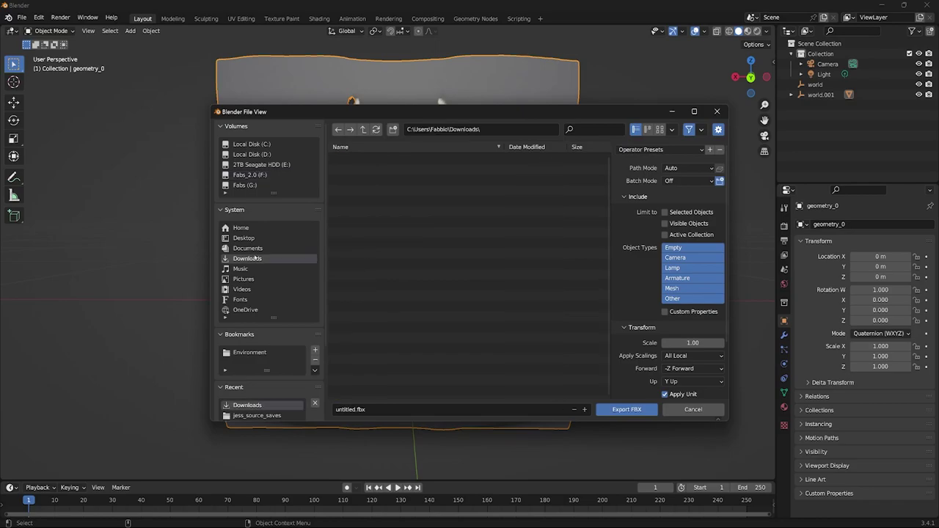
Step: Name the export file mask_demo.fbx and export it with the default FBX settings
left_click(390, 409)
key("Home")
key("Delete")
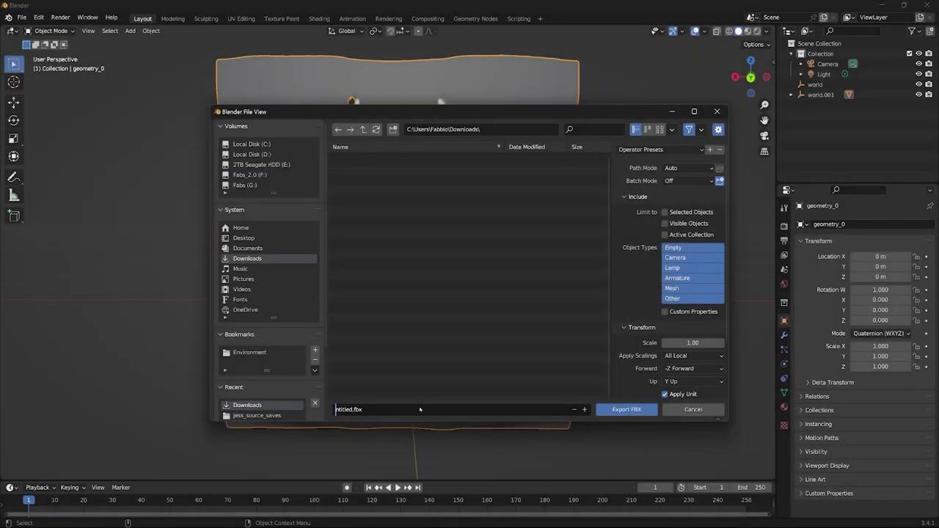
key("Delete")
key("Delete")
key("Delete")
key("Delete")
key("Delete")
key("Delete")
key("Delete")
type("mask_demo")
key("Return")
scroll(643, 347, "down", 2)
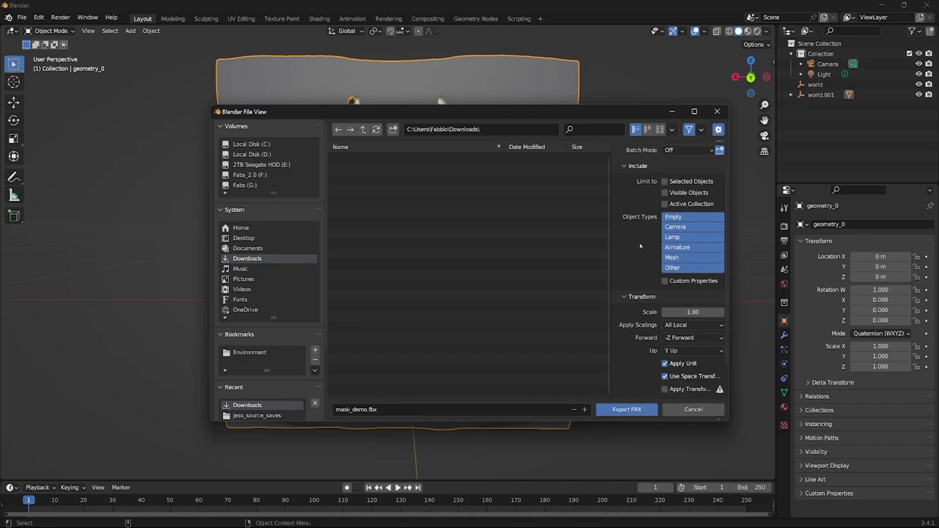
left_click(627, 409)
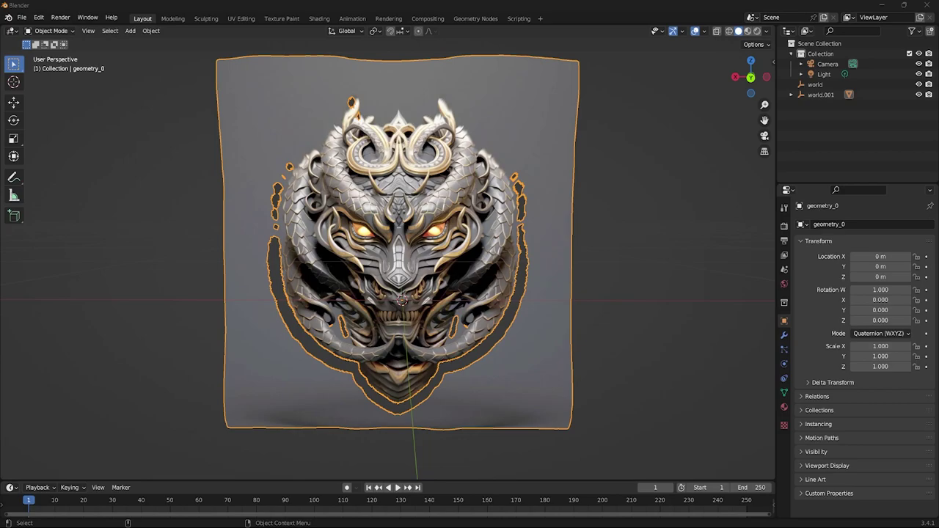
Step: Switch to ZBrush, double the document size and set the background gradient range to 0
key("alt+Tab")
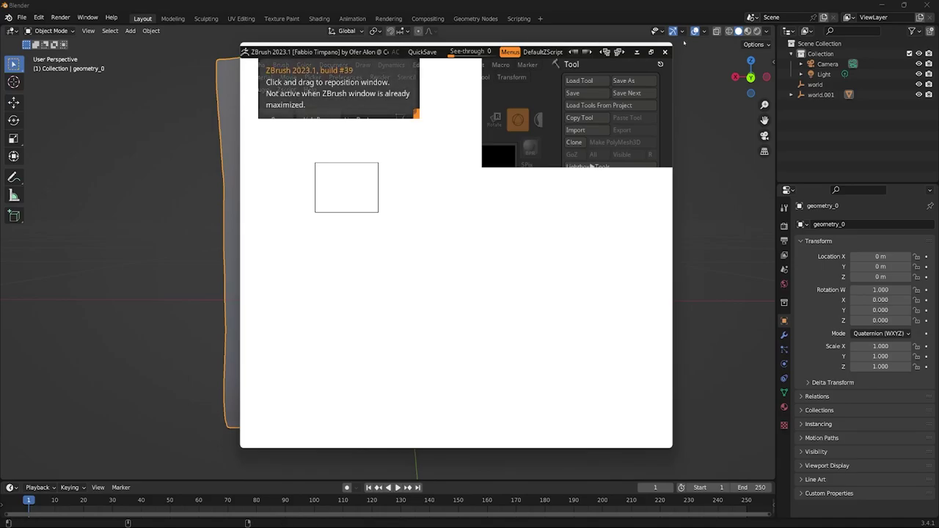
left_click(652, 50)
left_click(93, 18)
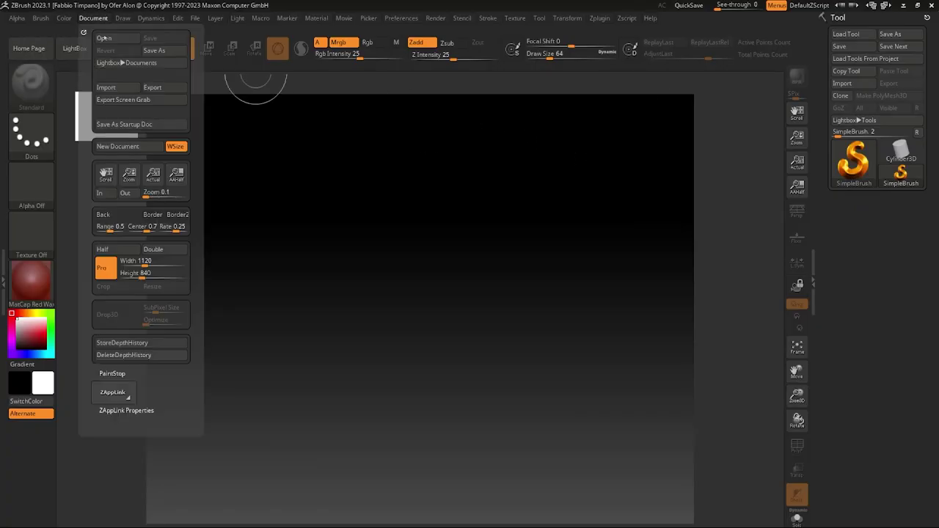
left_click(164, 249)
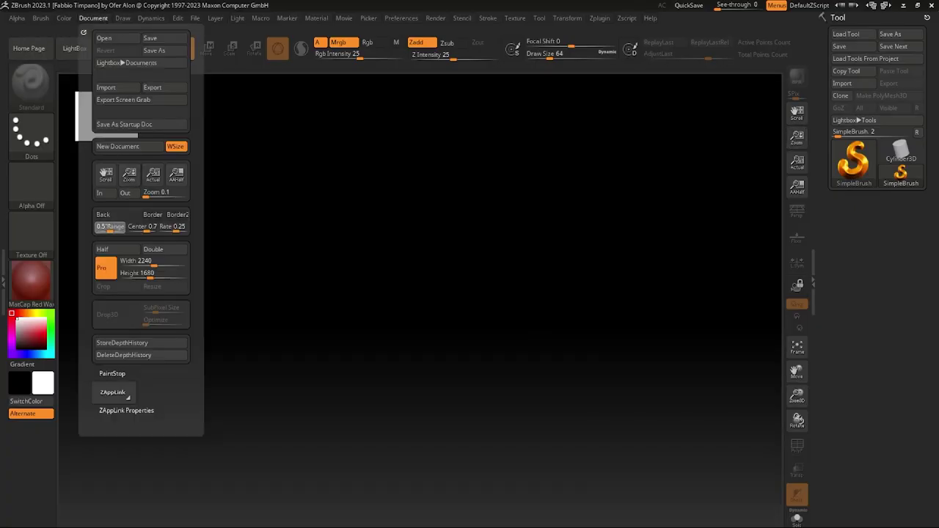
type("0")
key("Return")
left_click(73, 48)
left_click(76, 49)
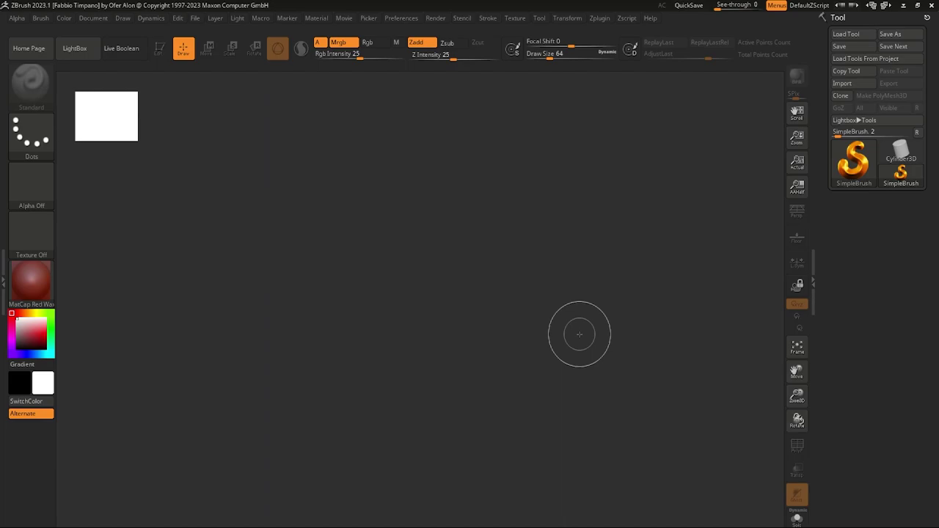
Step: Import the mask_demo mesh from the Downloads folder as a tool
left_click(859, 35)
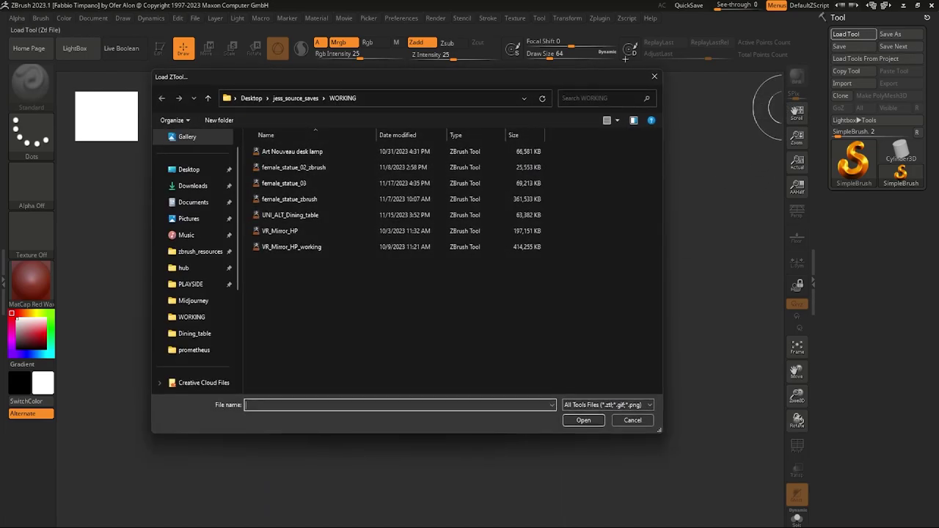
left_click(654, 78)
left_click(842, 83)
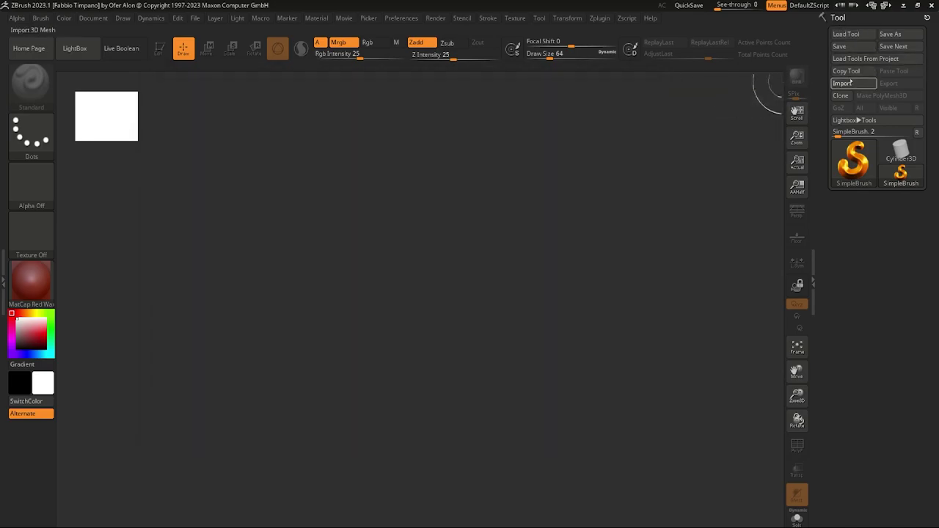
left_click(196, 187)
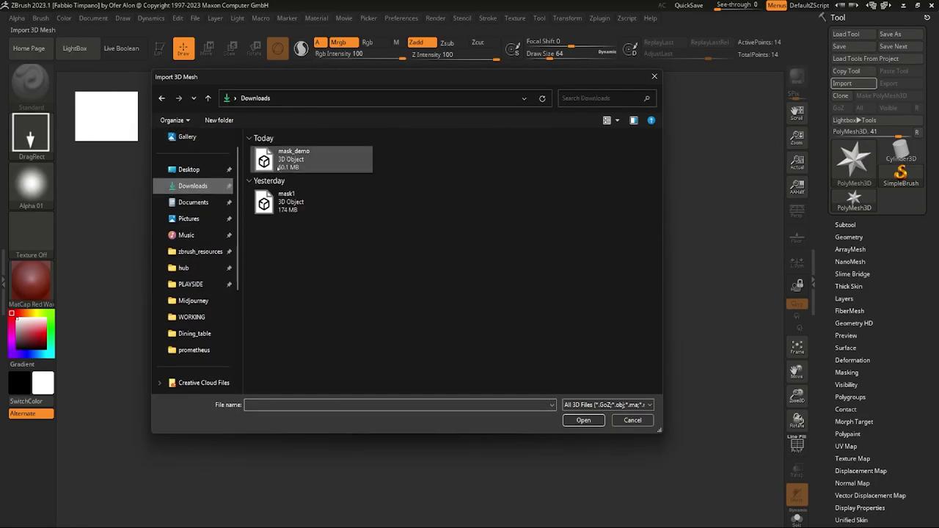
double_click(291, 159)
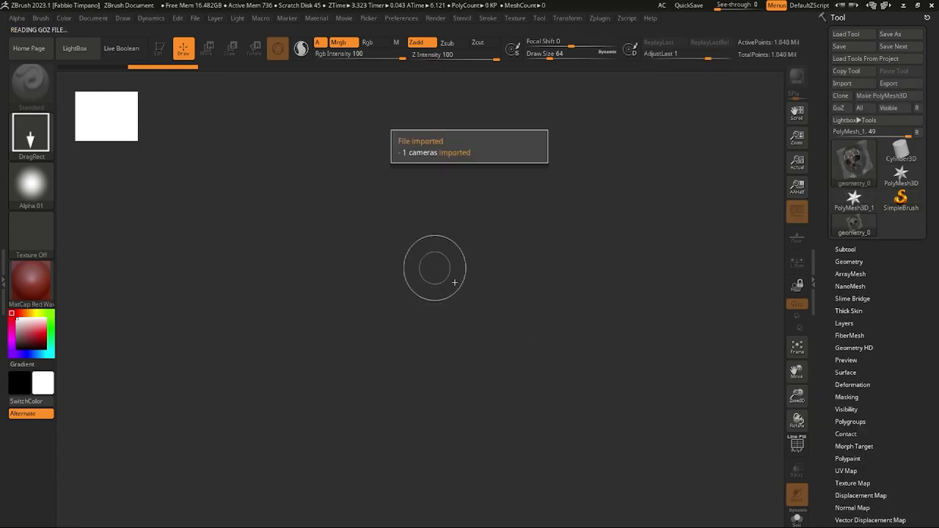
Step: Draw the imported mask on the canvas, enter Edit mode and frame the mesh facing front
left_click_drag(443, 290, 438, 409)
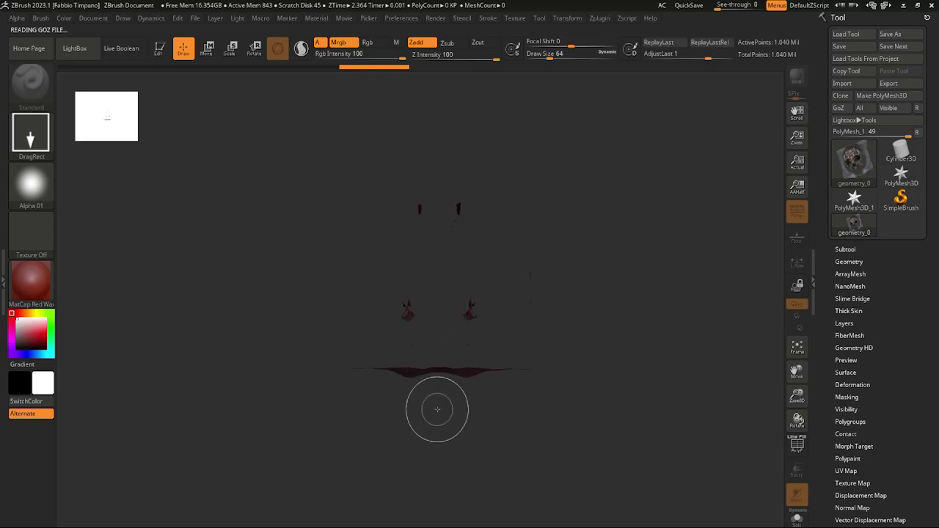
key("t")
key("f")
mouse_move(584, 272)
left_mouse_down()
mouse_move(619, 314)
mouse_move(552, 314)
left_mouse_up()
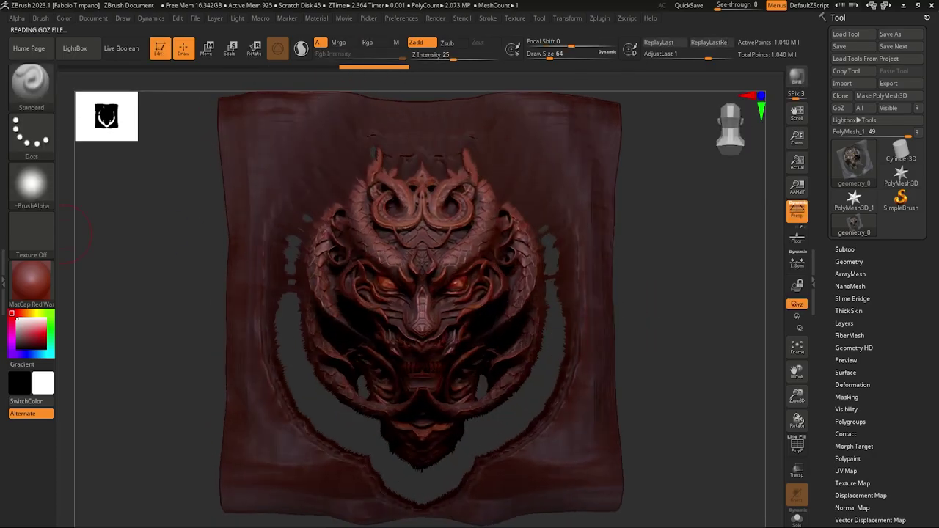
Step: Set the mask's material to SkinShade4 after trying BasicMaterial
left_click(31, 281)
left_click(137, 321)
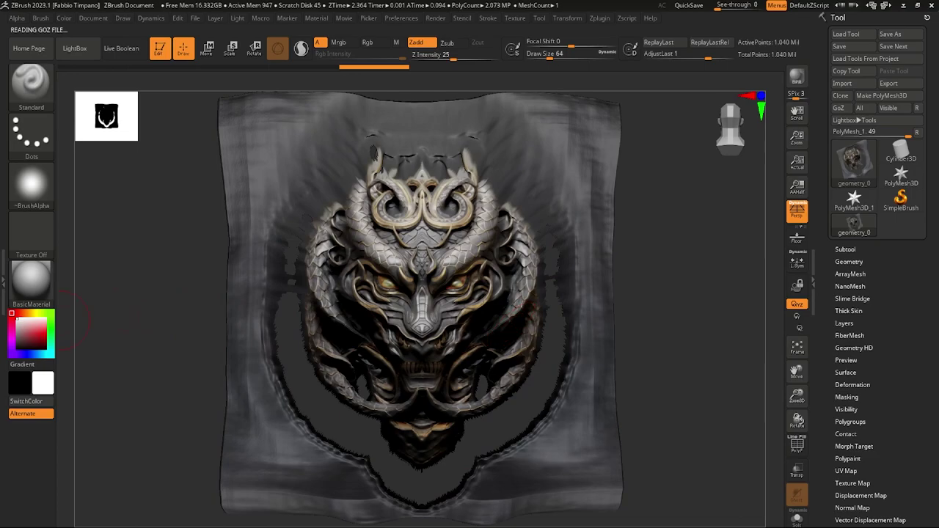
left_click(30, 281)
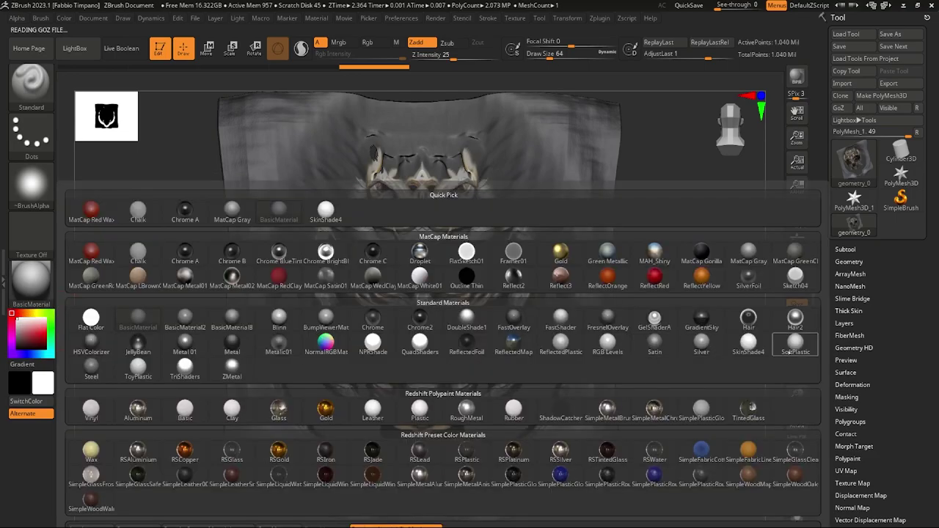
left_click(748, 351)
Step: From the side view, hide the background sheet behind the mask so only the front relief stays visible
scroll(672, 423, "up", 5)
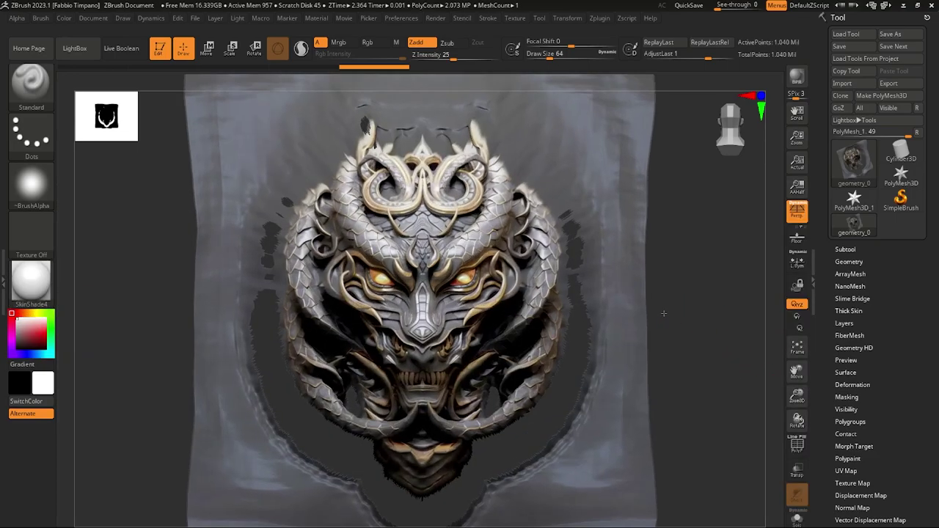
left_click_drag(672, 424, 694, 382)
scroll(694, 398, "down", 5)
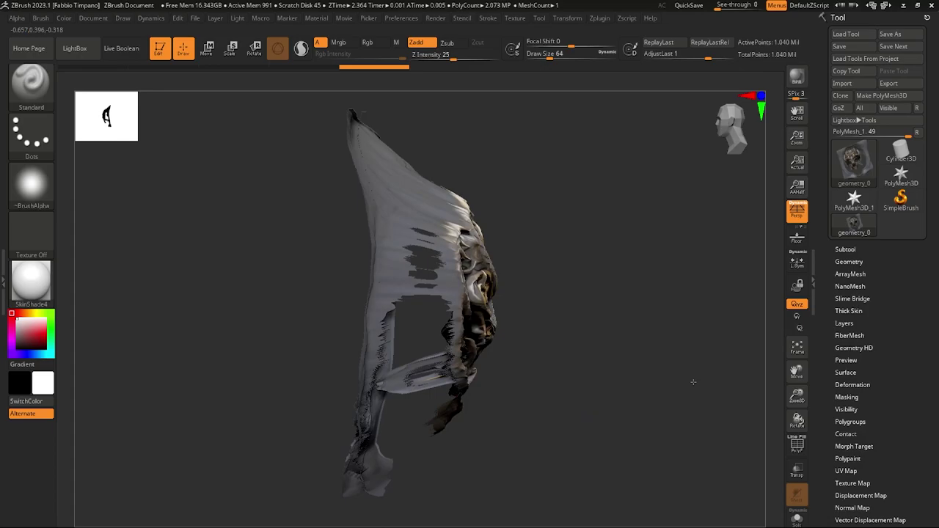
scroll(616, 446, "down", 1)
left_click_drag(615, 447, 325, 481)
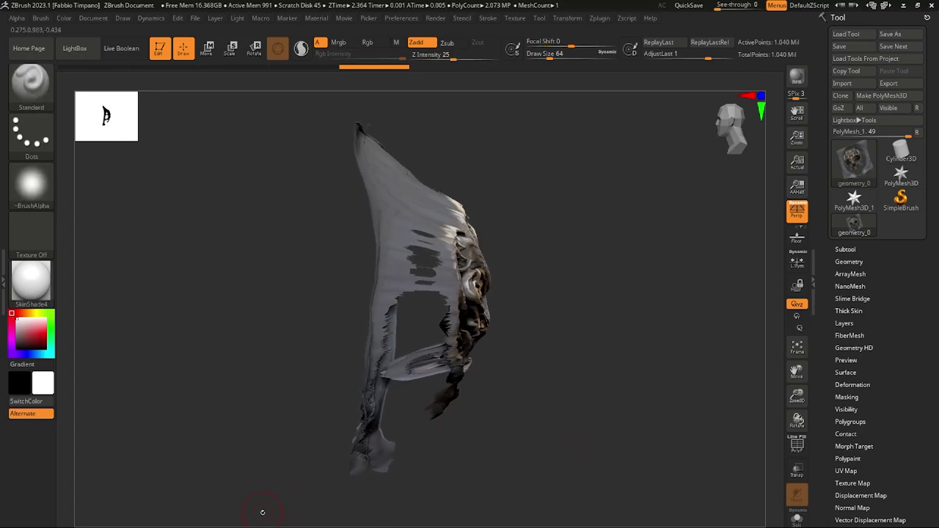
mouse_move(261, 512)
left_mouse_down("ctrl")
mouse_move(423, 132)
mouse_move(428, 98)
mouse_move(424, 108)
mouse_move(432, 107)
left_mouse_up("ctrl")
left_click_drag(627, 282, 579, 287)
left_click_drag(590, 283, 615, 331, "alt")
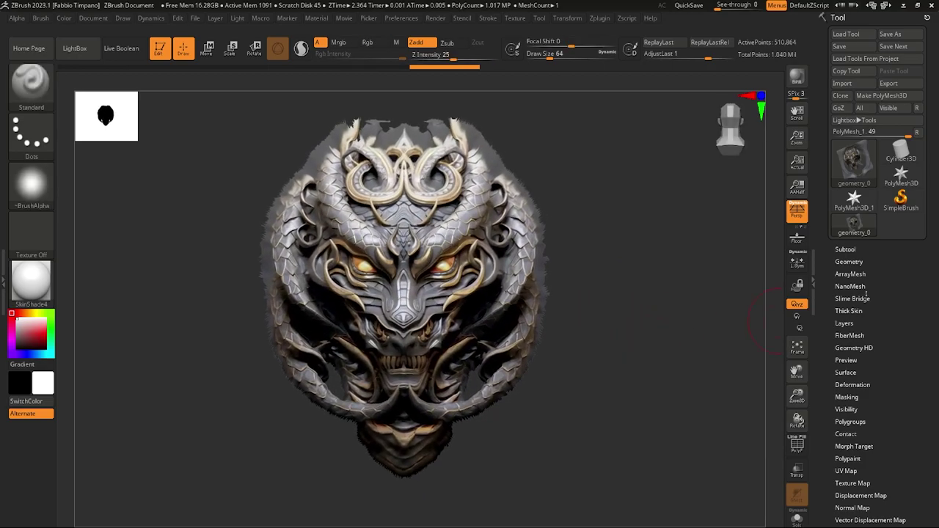
Step: Turn off perspective and delete the hidden background geometry from the mask mesh
left_click(796, 212)
left_click(847, 250)
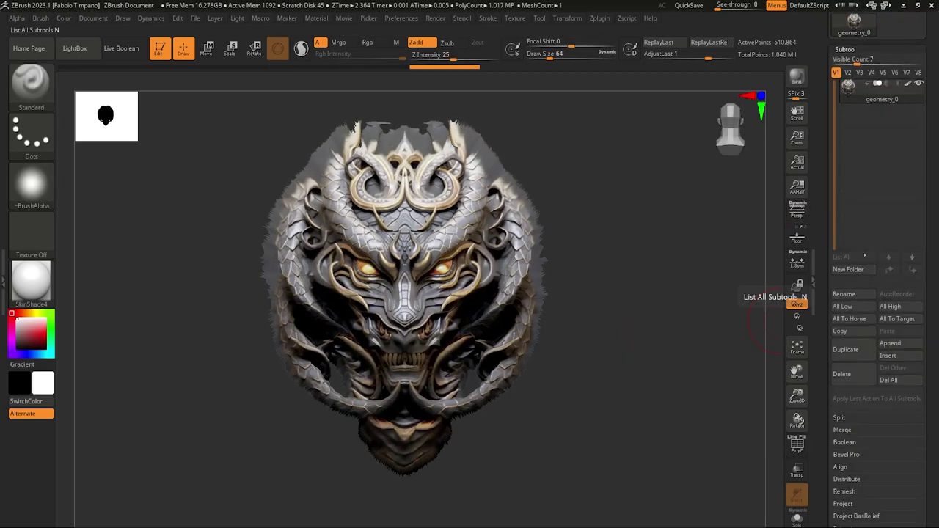
left_click(843, 50)
left_click(849, 62)
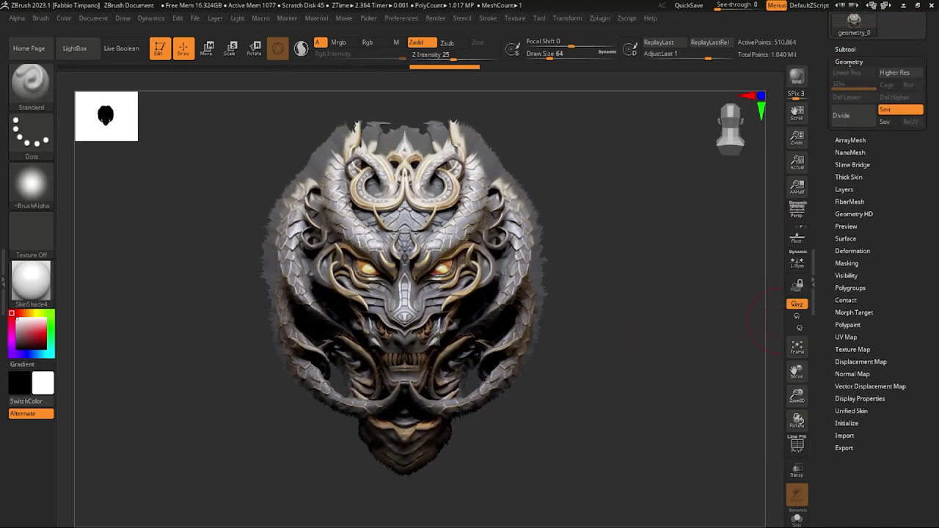
left_click(856, 283)
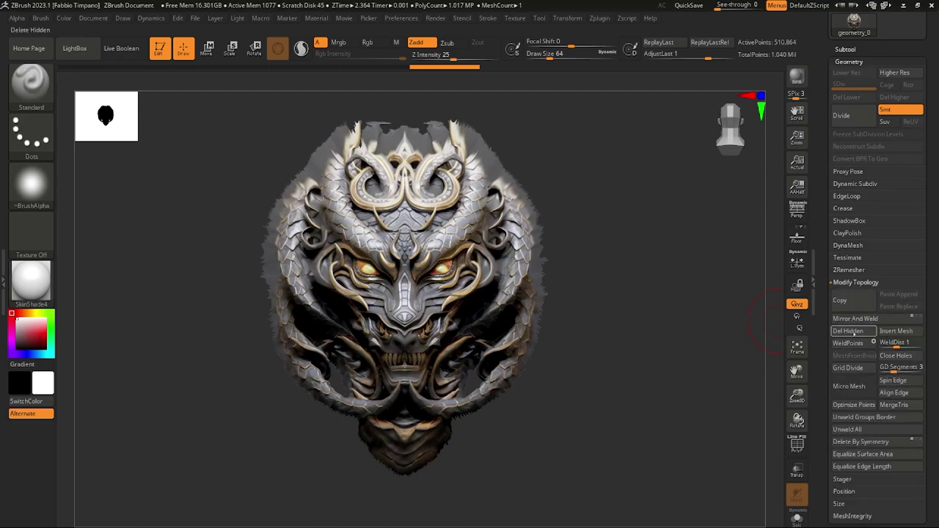
left_click(847, 330)
mouse_move(601, 345)
left_mouse_down()
mouse_move(488, 317)
mouse_move(587, 334)
left_mouse_up()
Step: Turn off the polypaint display on the mask subtool
left_click(846, 49)
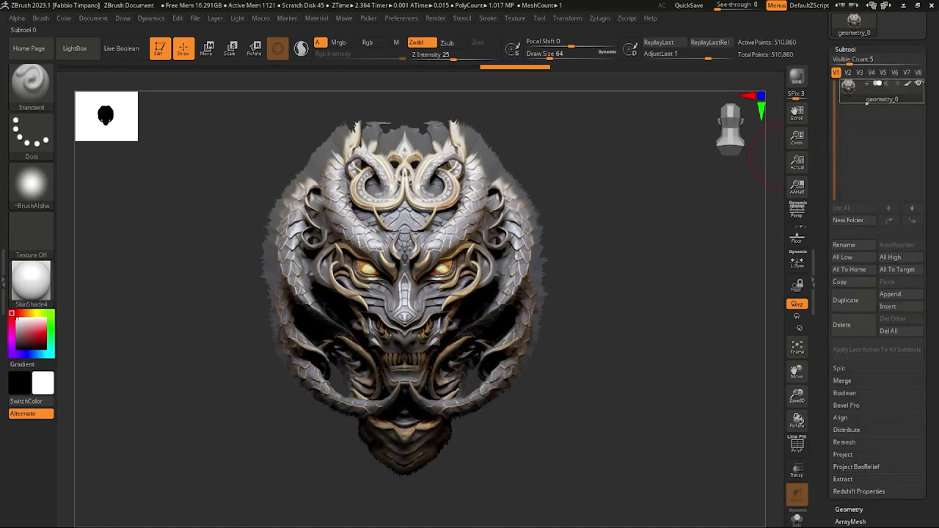
left_click(908, 84)
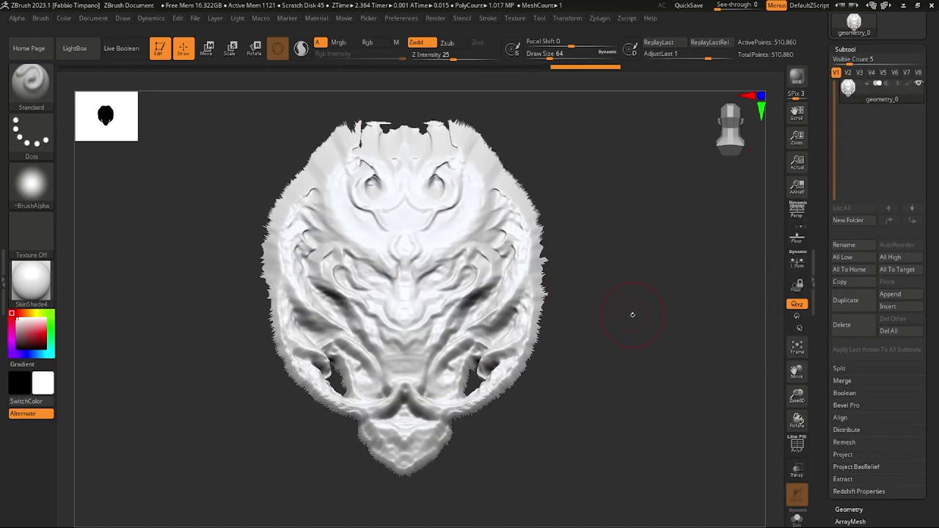
mouse_move(632, 315)
left_mouse_down()
mouse_move(591, 316)
mouse_move(642, 327)
left_mouse_up()
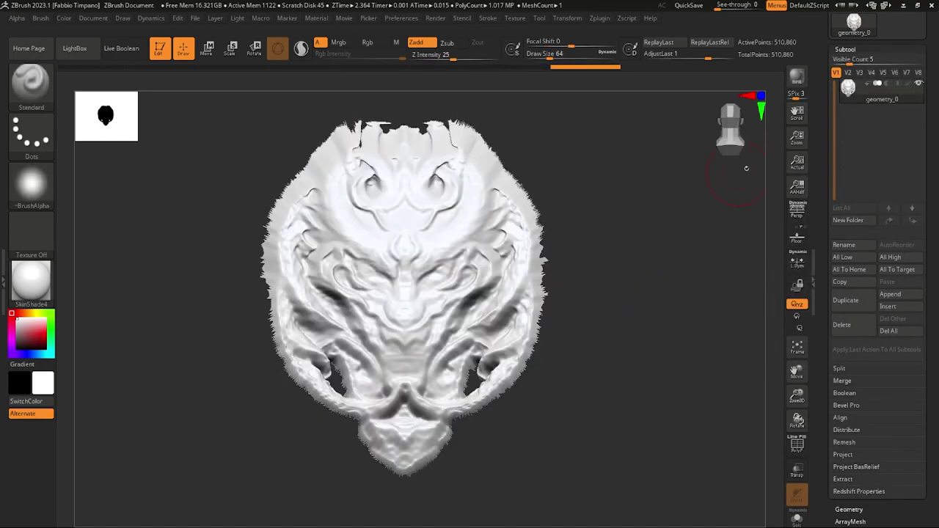
left_click(842, 50)
left_click(851, 49)
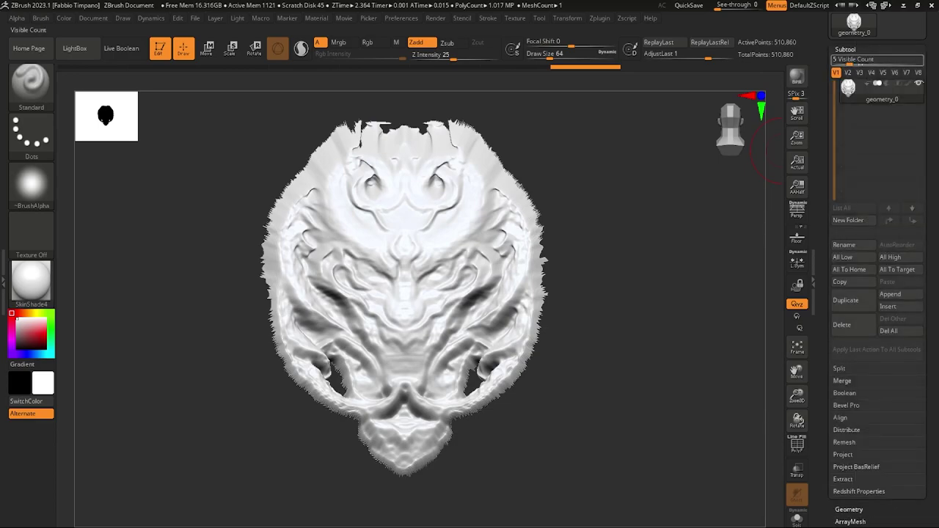
Step: Duplicate the mask subtool and hide the original geometry_0
left_click(846, 300)
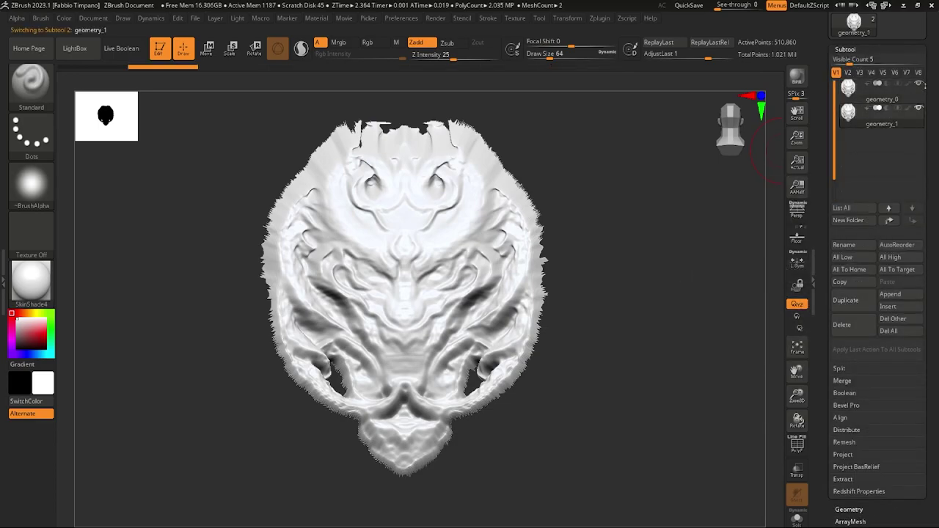
mouse_move(923, 85)
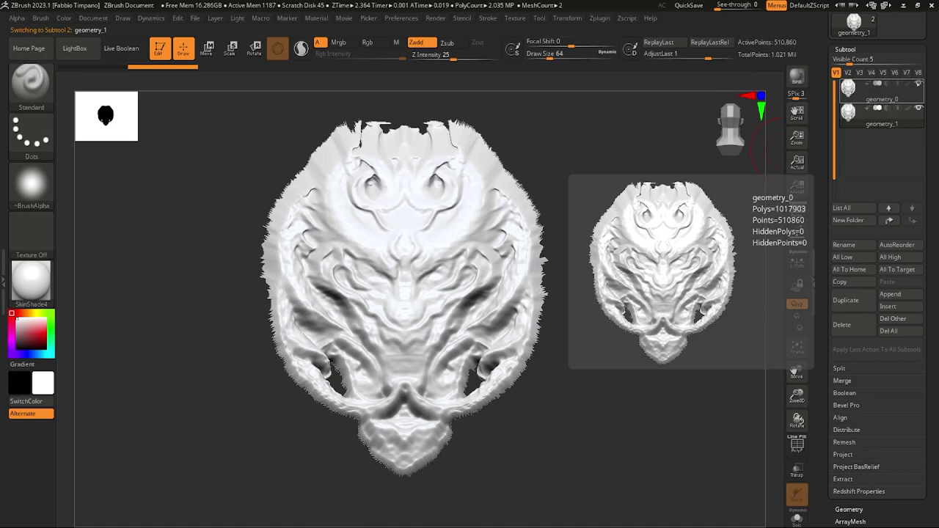
left_click(847, 50)
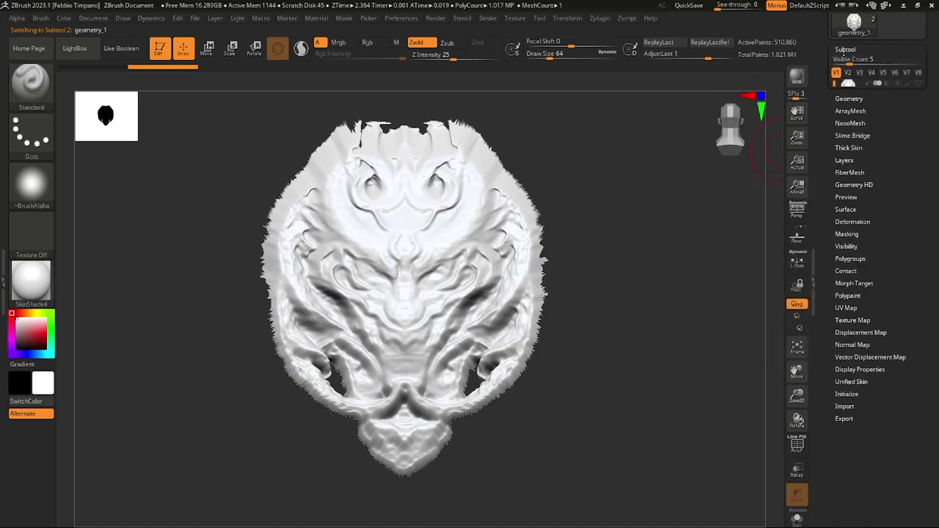
Step: Smooth the duplicated mask's surface and jagged border with the Polish By Features deformation
left_click(853, 185)
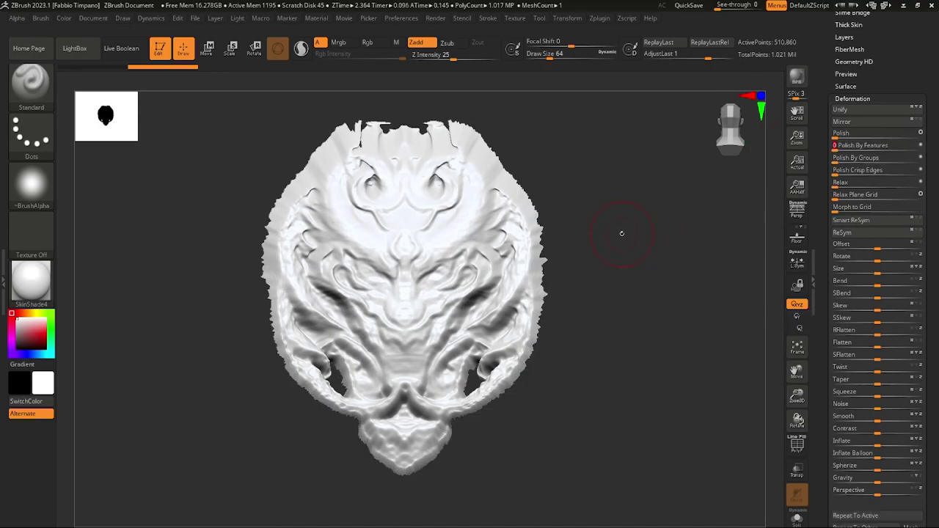
left_click_drag(622, 232, 704, 233)
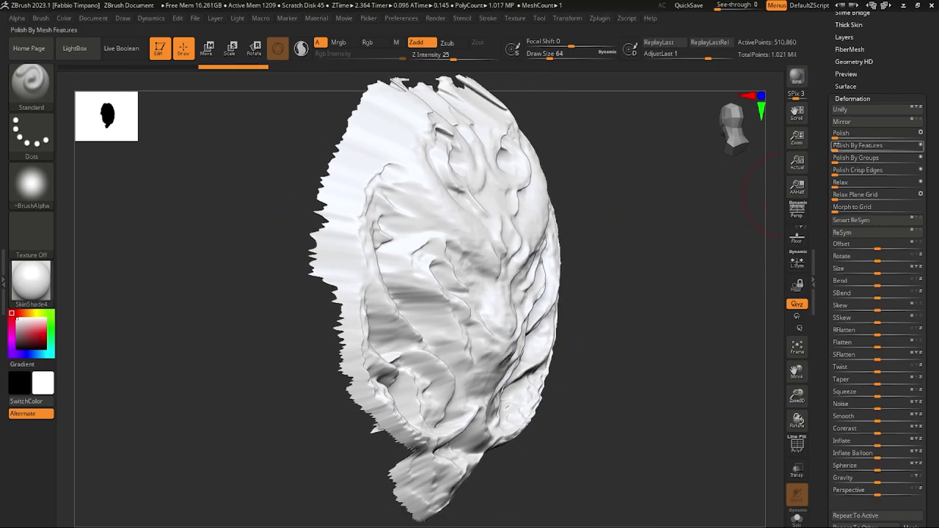
left_click(858, 145)
left_click(859, 145)
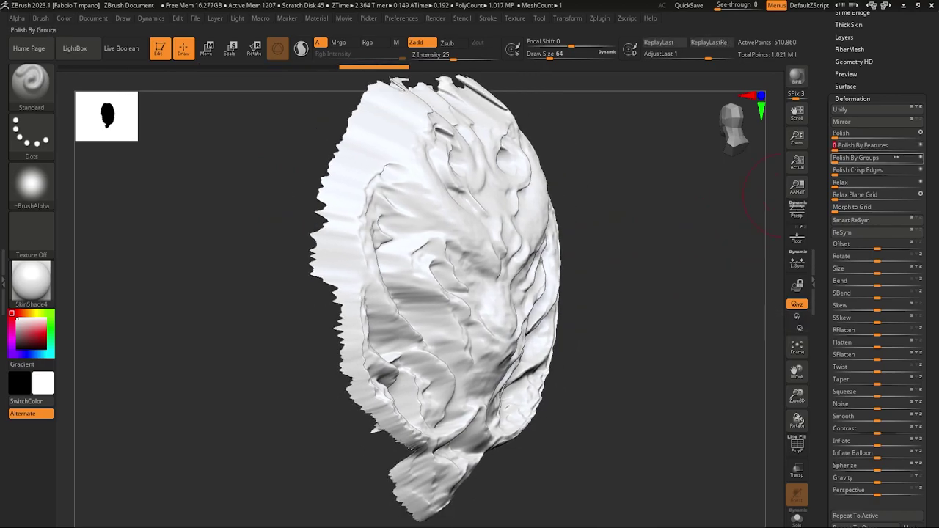
Step: Finish polishing the duplicate and turn the polypaint display back on for the geometry_1 subtool
left_click(858, 146)
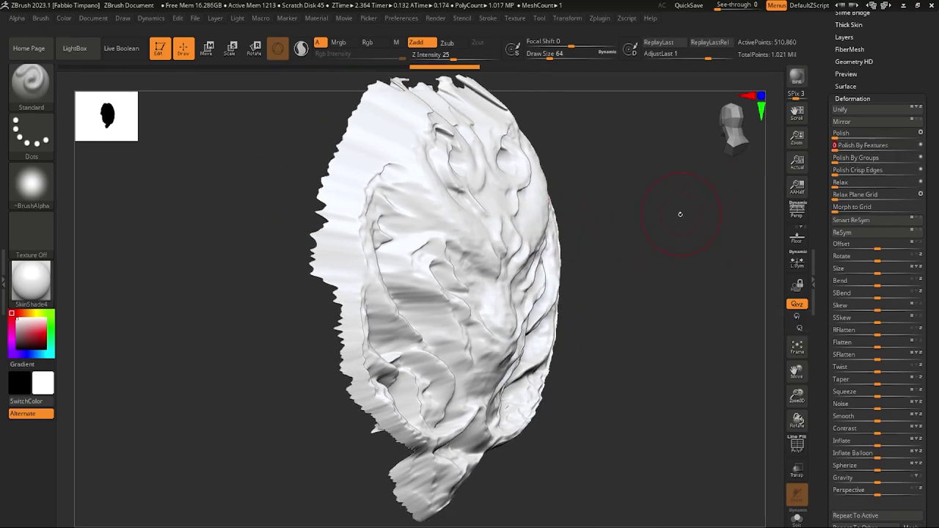
left_click_drag(679, 213, 683, 235)
scroll(855, 140, "up", 3)
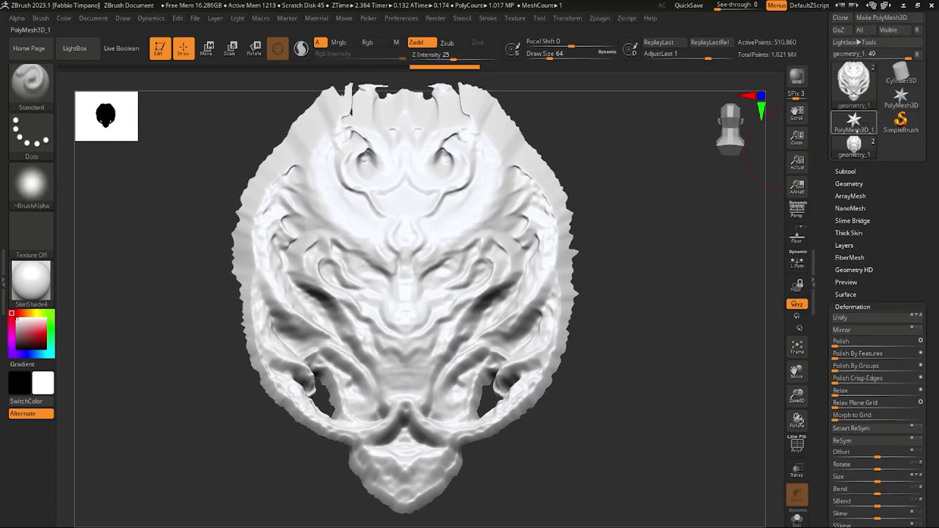
left_click(847, 172)
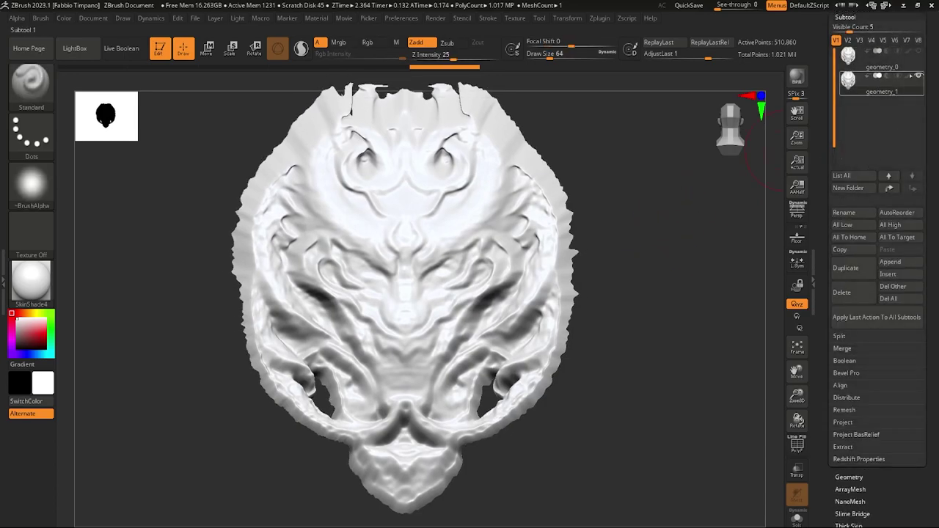
left_click(909, 76)
left_click_drag(642, 254, 647, 256)
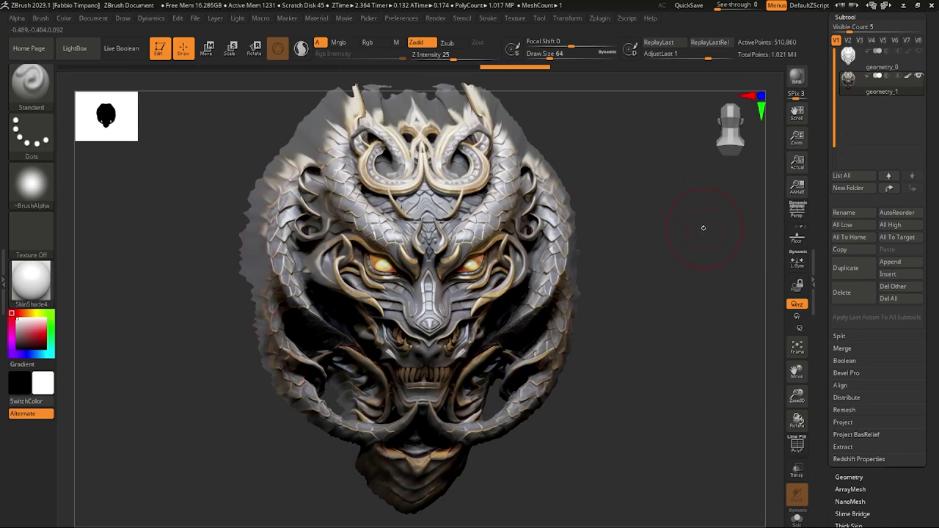
Step: Duplicate the painted geometry_1 subtool and keep only the new copy visible
left_click_drag(703, 228, 665, 280)
left_click_drag(664, 280, 587, 254)
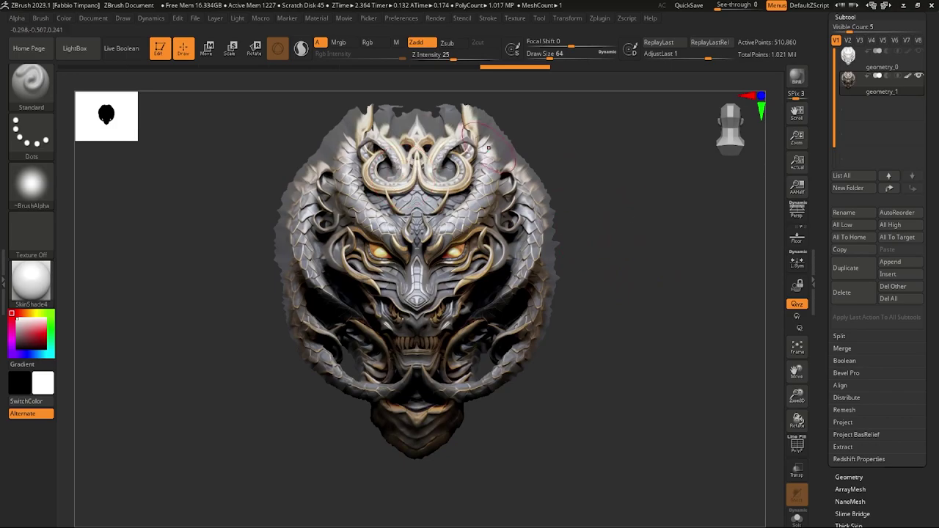
left_click_drag(629, 226, 741, 199)
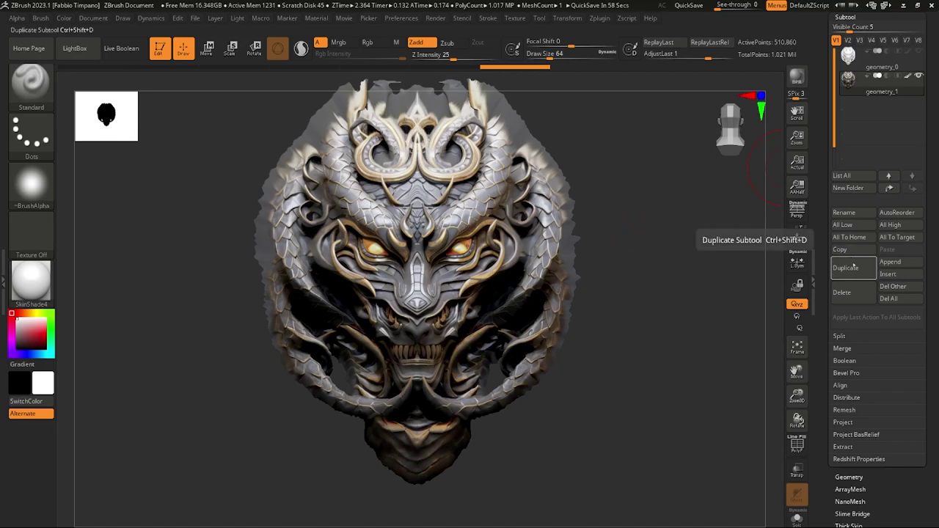
left_click(845, 268)
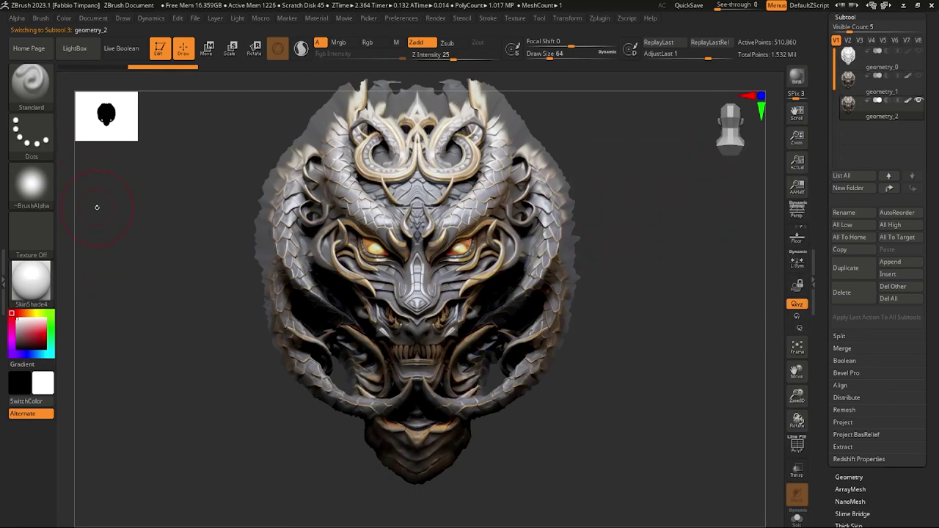
Step: Set the masking brush to MaskLasso and frame the top of the mask
key("b")
left_click(131, 183)
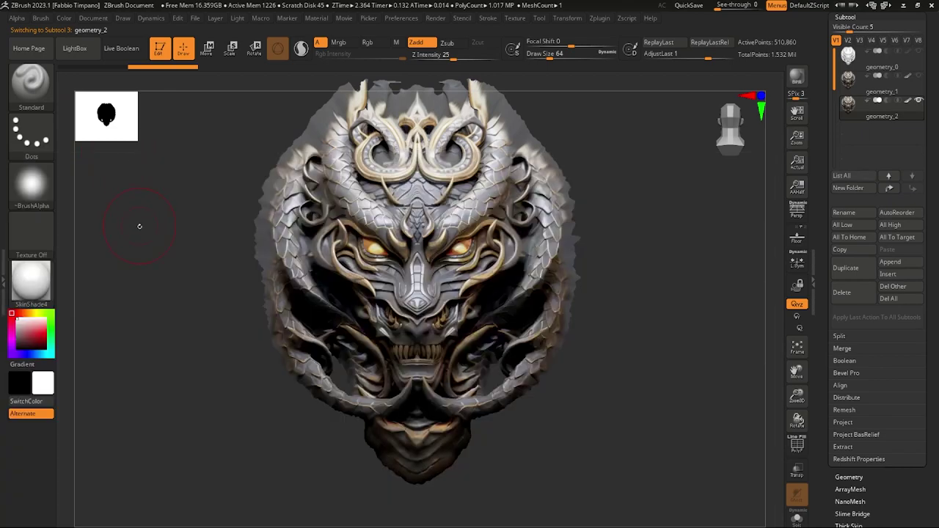
left_click(46, 94)
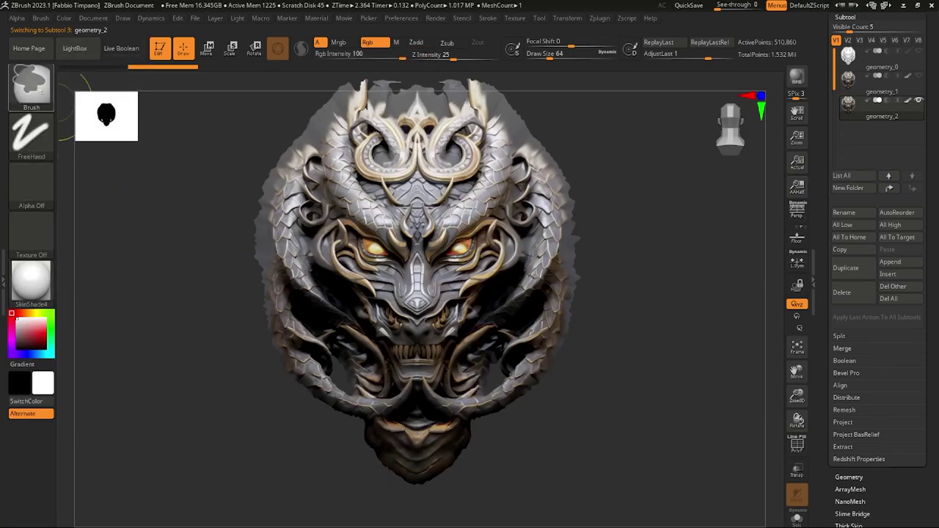
left_click(45, 95, "ctrl")
left_click(223, 143, "ctrl")
left_click_drag(205, 257, 203, 285, "alt")
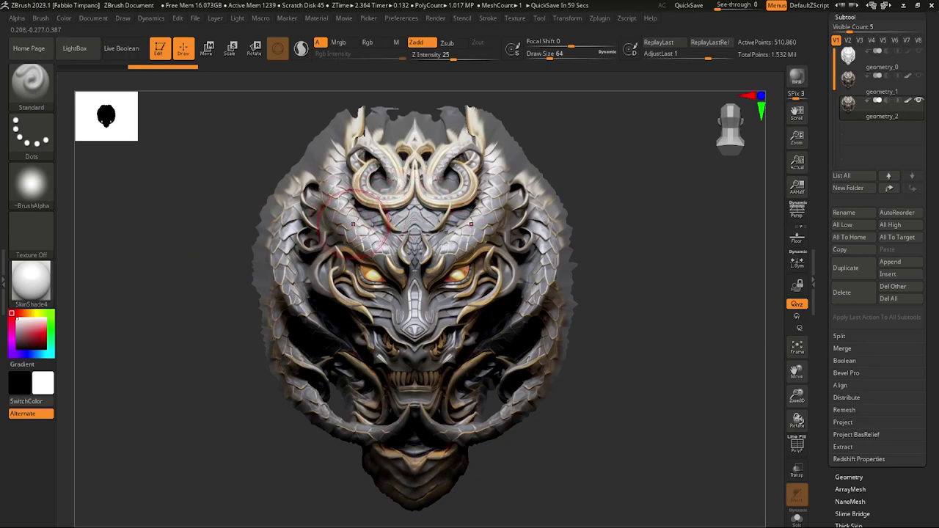
left_click_drag(587, 140, 589, 161, "alt")
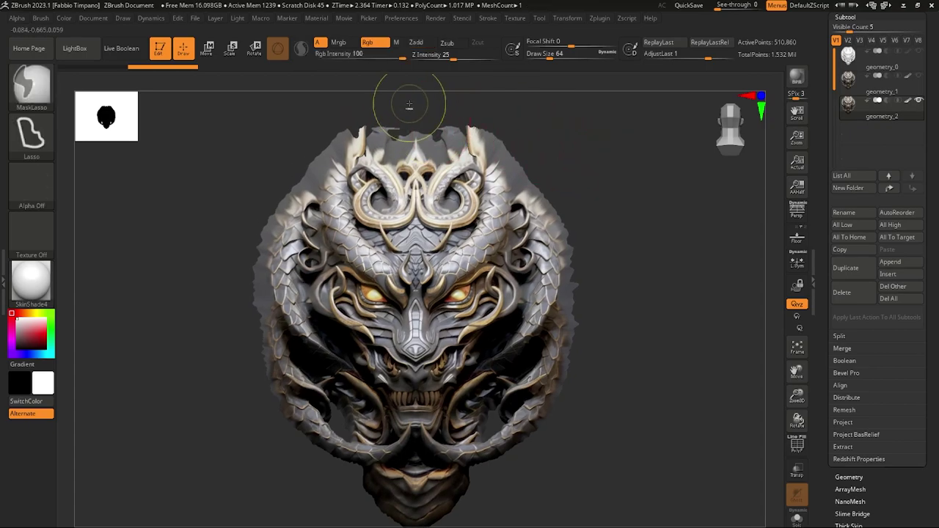
Step: Lasso-mask the leftover background around the crown and along the mask's upper side edges
left_click_drag(412, 112, 415, 127, "ctrl")
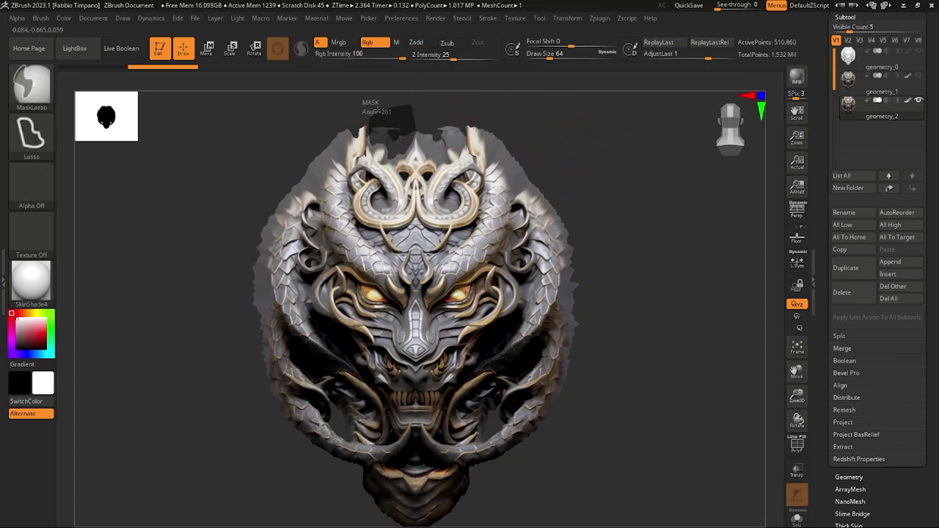
mouse_move(377, 110)
left_mouse_down("ctrl")
mouse_move(393, 110)
mouse_move(356, 120)
left_mouse_up("ctrl")
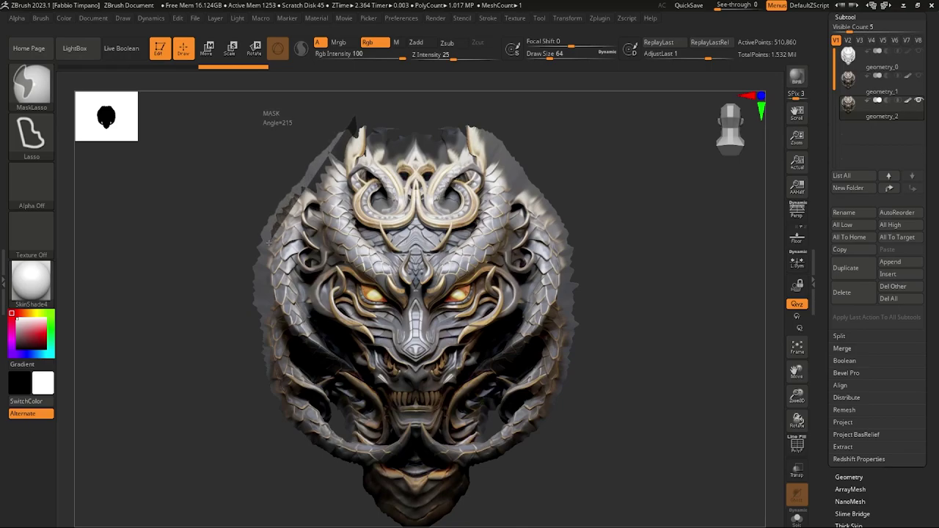
mouse_move(269, 242)
left_mouse_down("ctrl")
mouse_move(263, 328)
mouse_move(276, 393)
mouse_move(196, 335)
mouse_move(322, 86)
left_mouse_up("ctrl")
Step: Lasso-mask the leftover background below the chin and along the lower side edges
left_click_drag(639, 336, 642, 271, "alt")
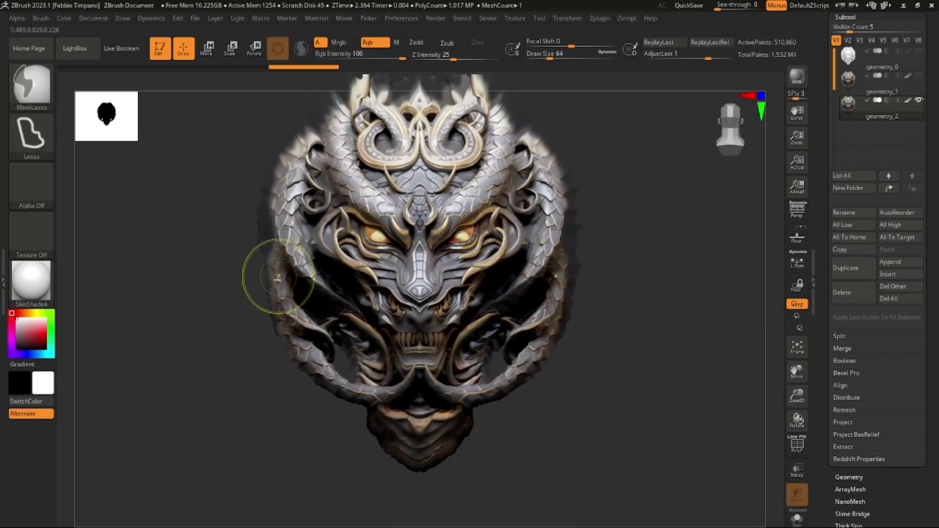
left_click_drag(415, 487, 411, 503, "ctrl")
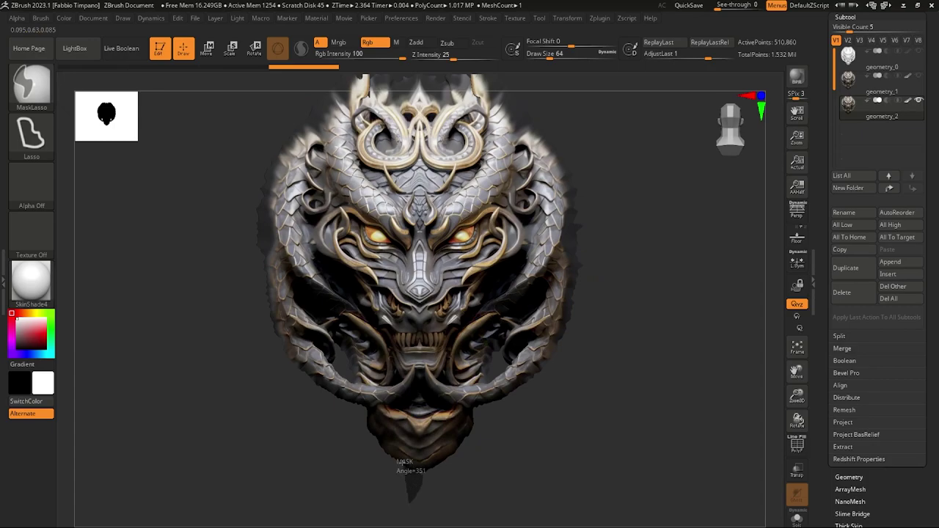
left_click_drag(365, 406, 323, 389, "ctrl")
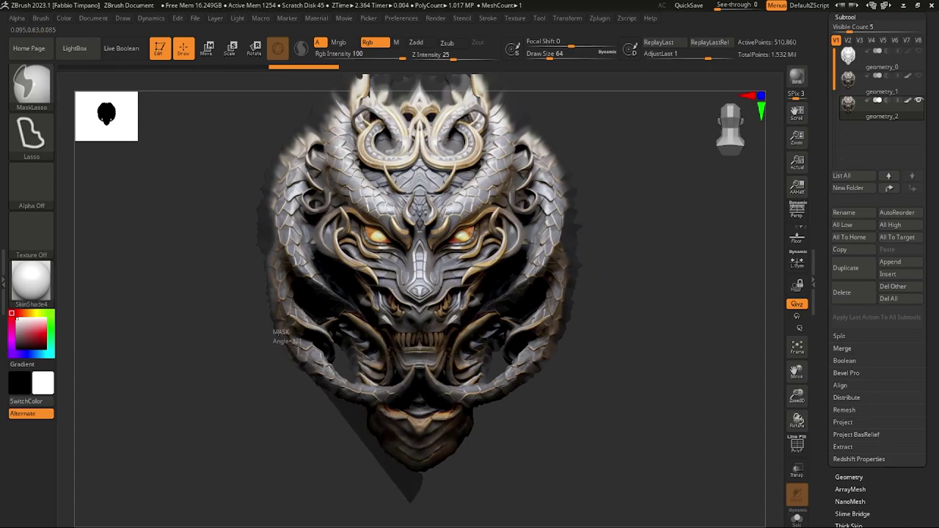
mouse_move(271, 334)
left_mouse_down("ctrl")
mouse_move(260, 251)
mouse_move(207, 234)
mouse_move(251, 489)
left_mouse_up("ctrl")
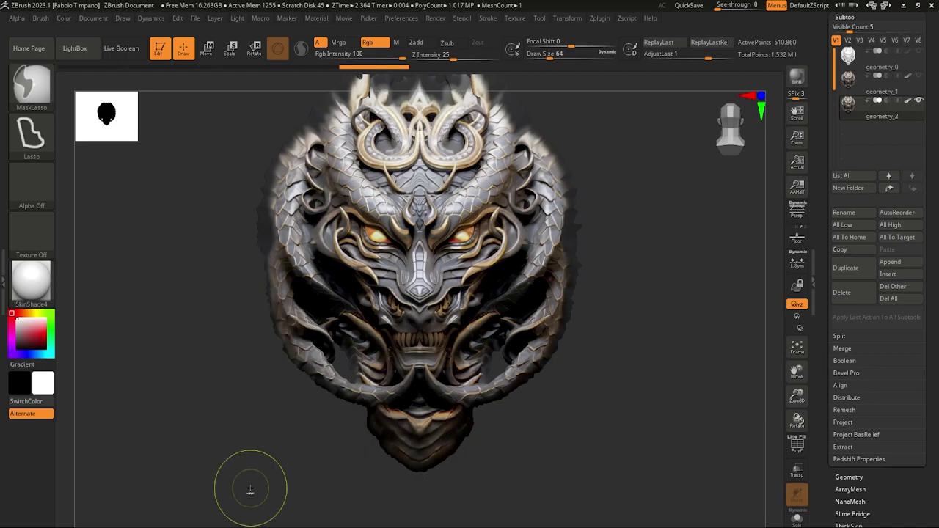
Step: From a side view, lasso-mask the stray geometry stretching backwards out of the mask's lower side openings
mouse_move(555, 448)
left_mouse_down("alt")
mouse_move(570, 462)
mouse_move(581, 421)
mouse_move(624, 403)
left_mouse_up("alt")
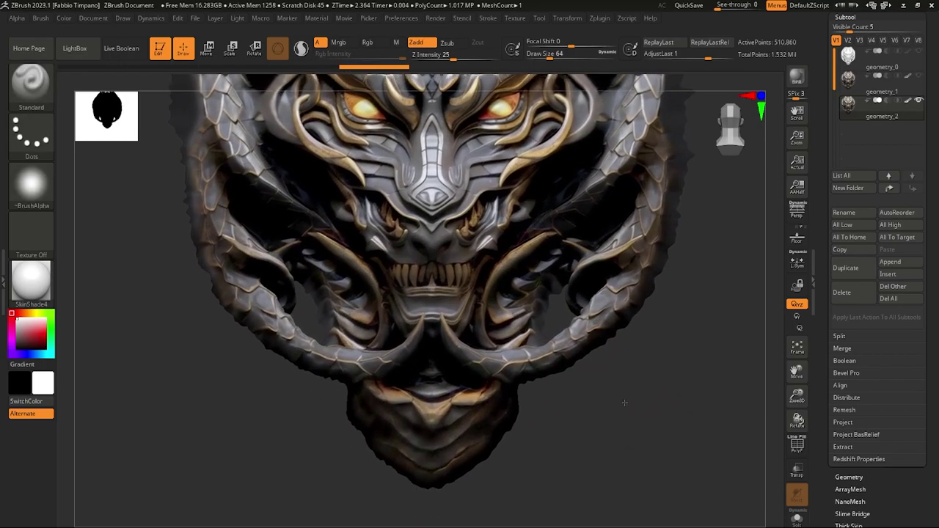
mouse_move(301, 440)
left_mouse_down()
mouse_move(281, 461)
mouse_move(386, 418)
mouse_move(294, 430)
left_mouse_up()
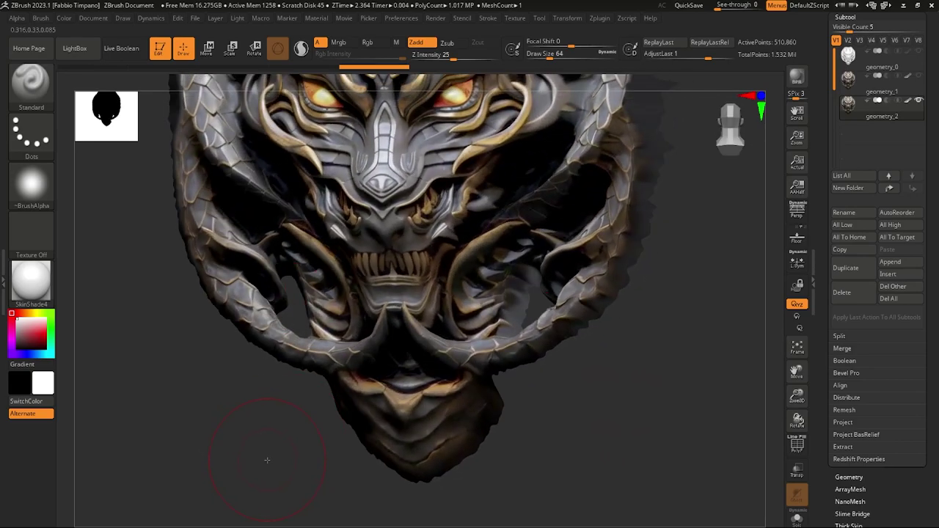
mouse_move(268, 460)
left_mouse_down()
mouse_move(271, 477)
mouse_move(273, 468)
left_mouse_up()
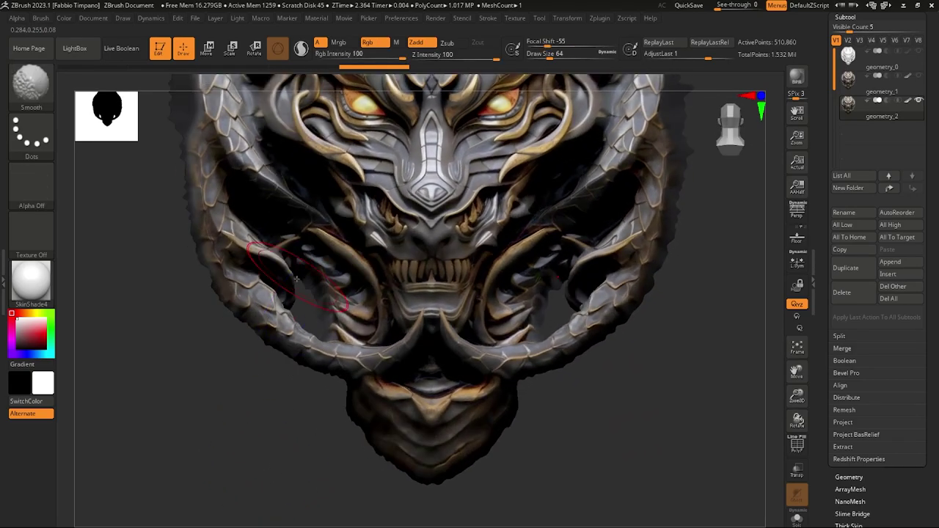
mouse_move(288, 424)
left_mouse_down()
mouse_move(317, 434)
mouse_move(290, 433)
mouse_move(258, 468)
mouse_move(332, 436)
left_mouse_up()
left_click_drag(402, 399, 263, 361, "alt")
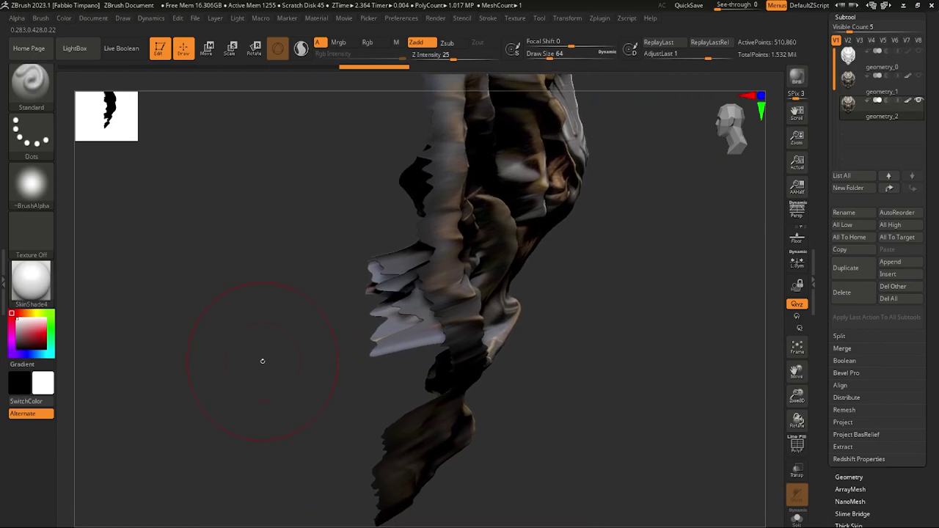
mouse_move(321, 358)
left_mouse_down("ctrl")
mouse_move(366, 395)
mouse_move(425, 361)
mouse_move(423, 317)
mouse_move(404, 271)
mouse_move(330, 236)
left_mouse_up("ctrl")
mouse_move(584, 389)
left_mouse_down()
mouse_move(522, 406)
mouse_move(528, 465)
left_mouse_up()
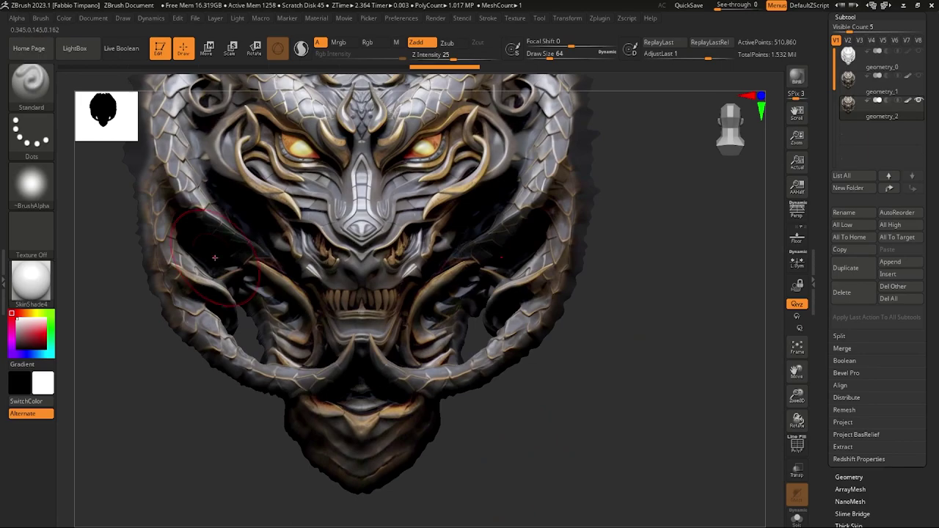
key("ctrl")
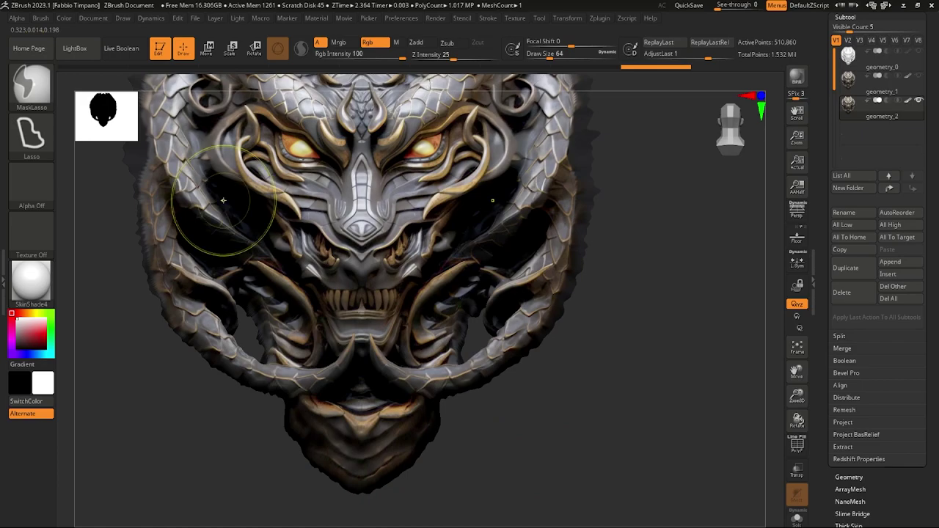
Step: Split the unmasked points of geometry_2 into a separate subtool
mouse_move(660, 339)
left_mouse_down()
mouse_move(660, 374)
mouse_move(672, 370)
mouse_move(500, 285)
left_mouse_up()
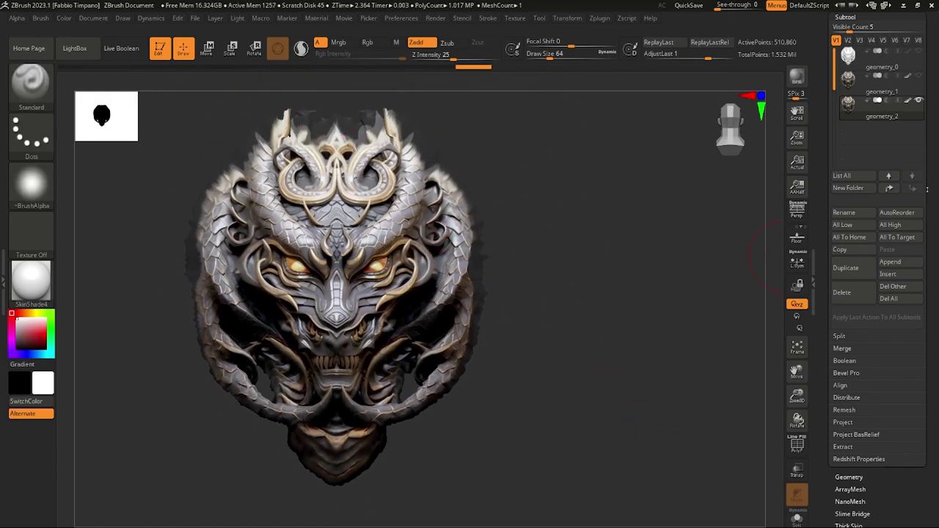
left_click(839, 336)
left_click(862, 385)
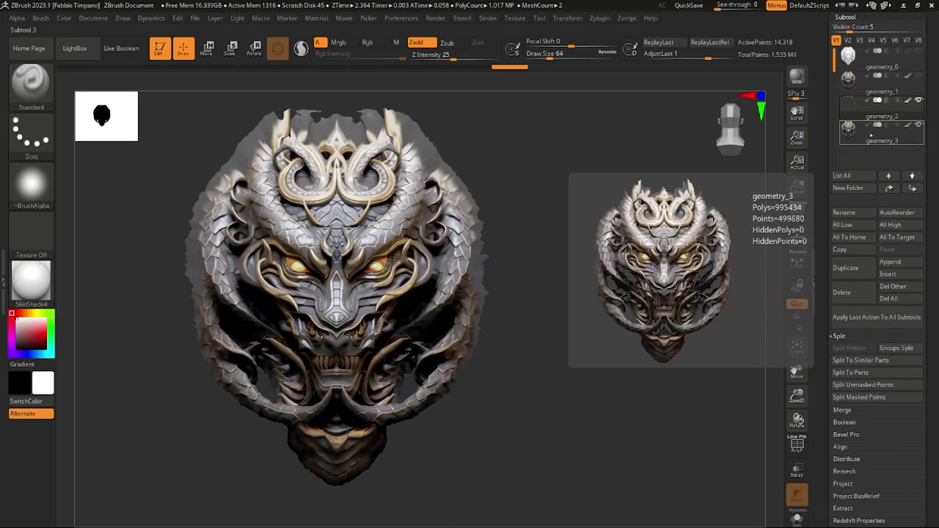
Step: Delete the geometry_2 subtool that holds the leftover background pieces
left_click(854, 135)
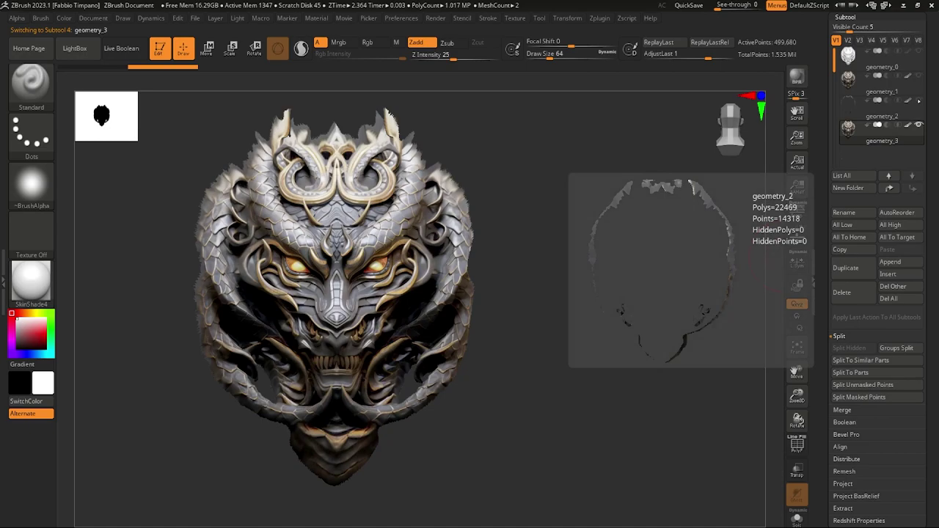
left_click(855, 106)
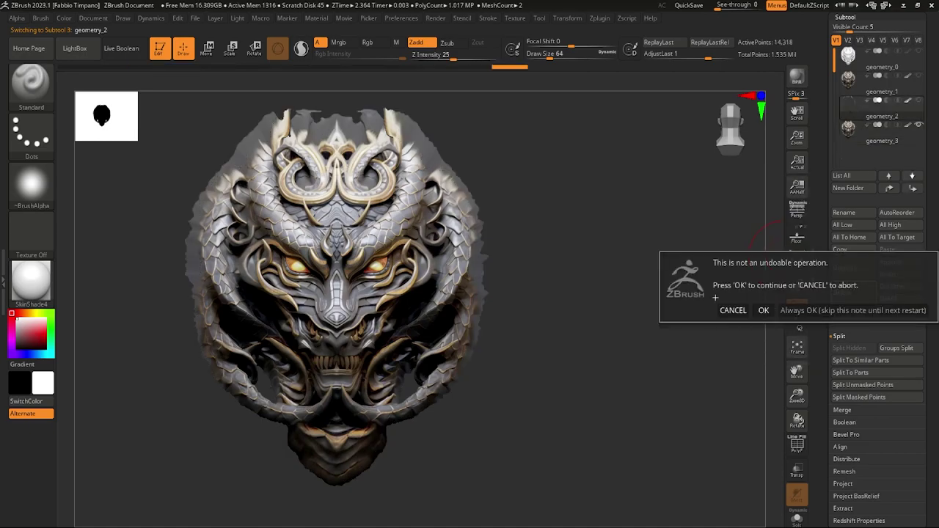
left_click(763, 310)
Step: Smooth the border of geometry_3 with the Polish By Features deformation at 97
left_click_drag(650, 245, 591, 246)
left_click_drag(579, 294, 631, 269, "alt")
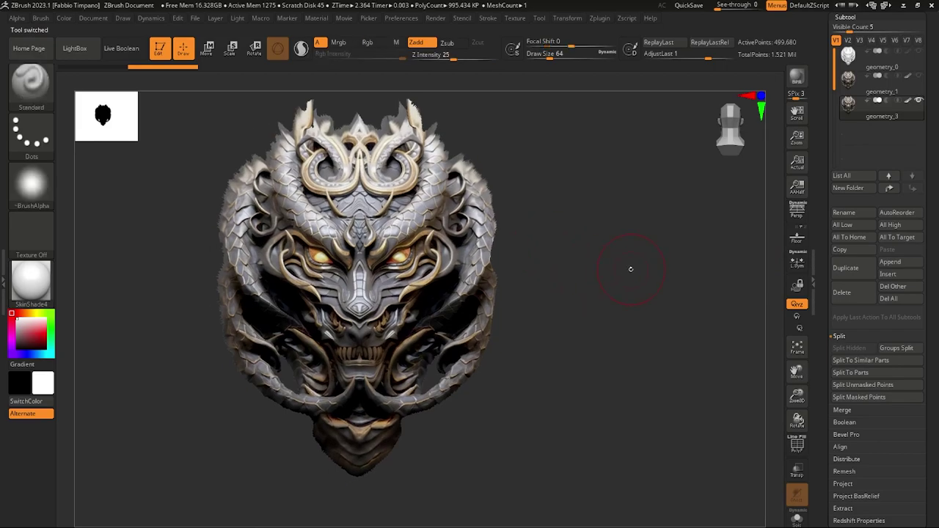
left_click(851, 17)
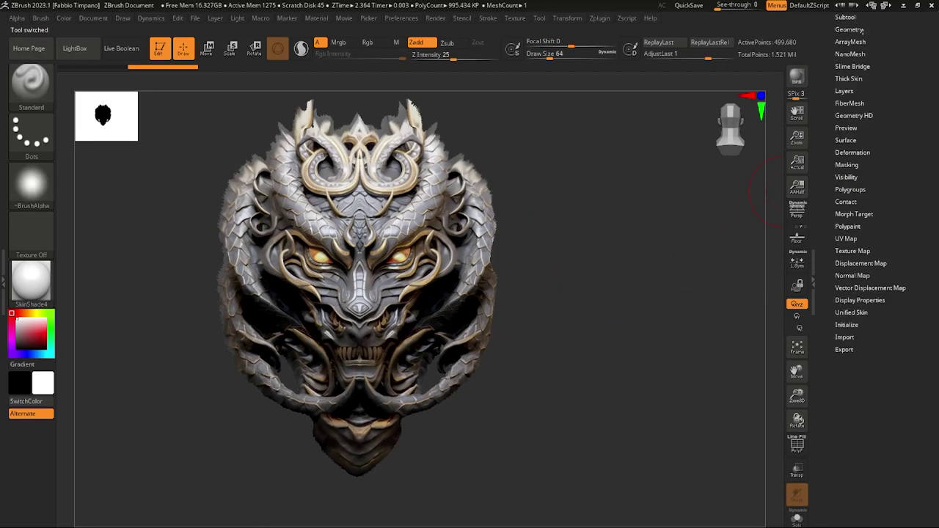
left_click(855, 153)
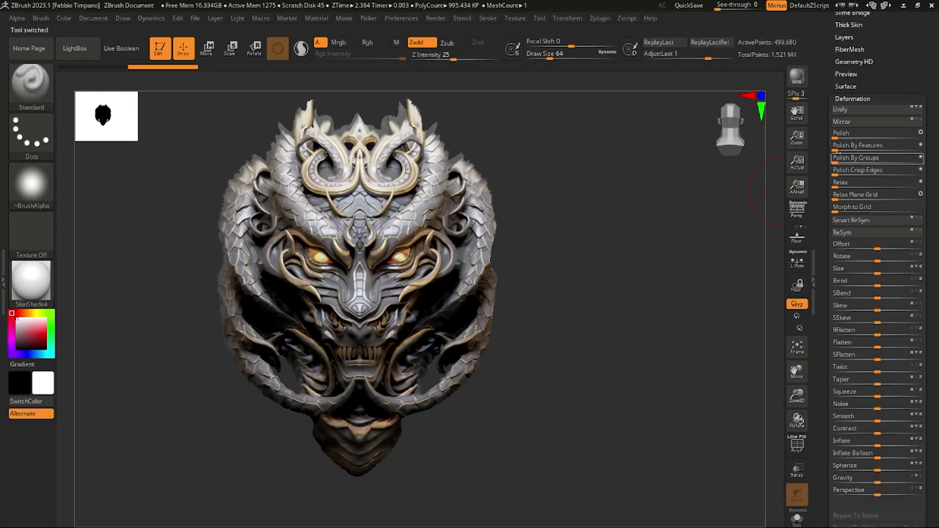
left_click_drag(841, 149, 864, 149)
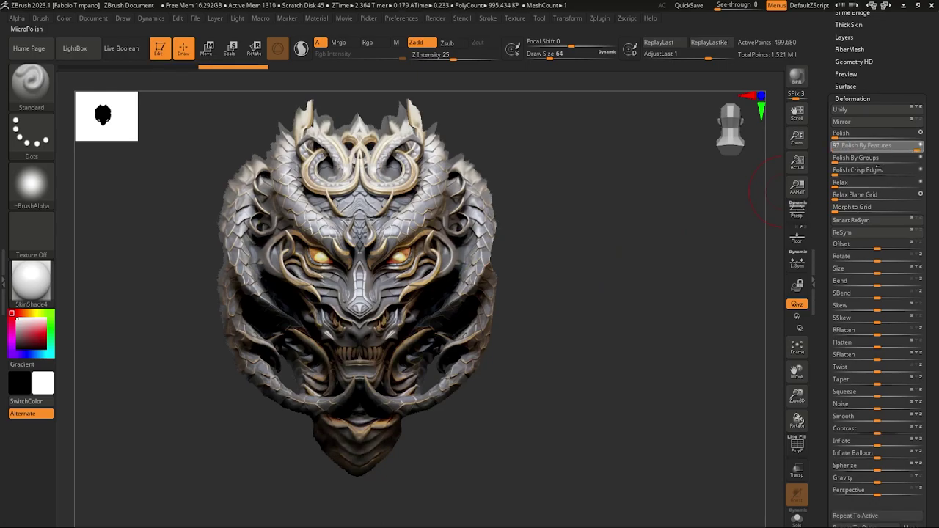
scroll(844, 71, "up", 3)
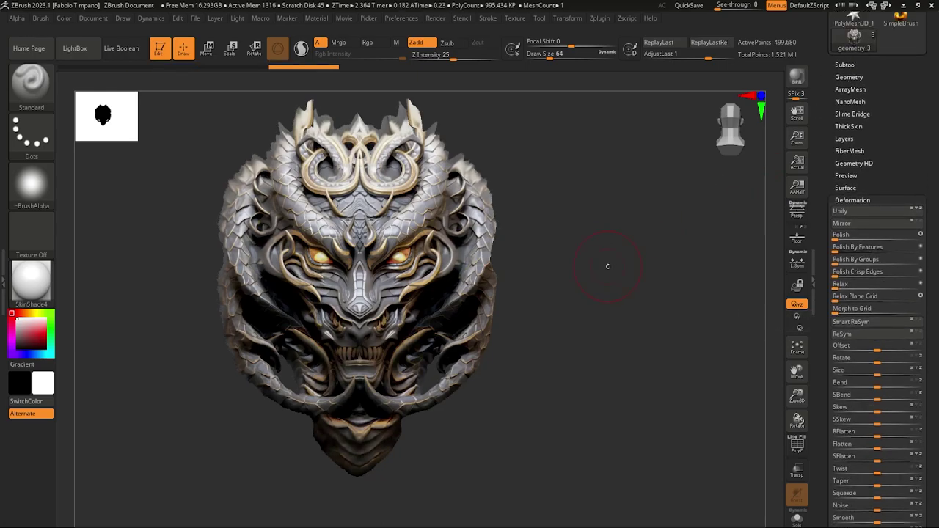
mouse_move(607, 266)
left_mouse_down()
mouse_move(625, 264)
mouse_move(578, 281)
mouse_move(603, 279)
left_mouse_up()
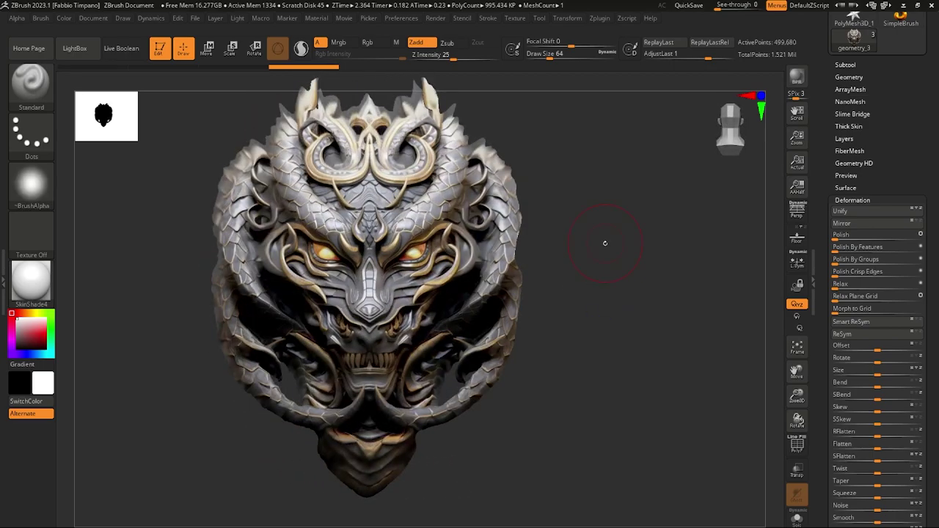
mouse_move(590, 240)
left_mouse_down()
mouse_move(541, 272)
mouse_move(558, 306)
mouse_move(585, 282)
mouse_move(565, 272)
mouse_move(581, 279)
mouse_move(566, 231)
mouse_move(579, 279)
left_mouse_up()
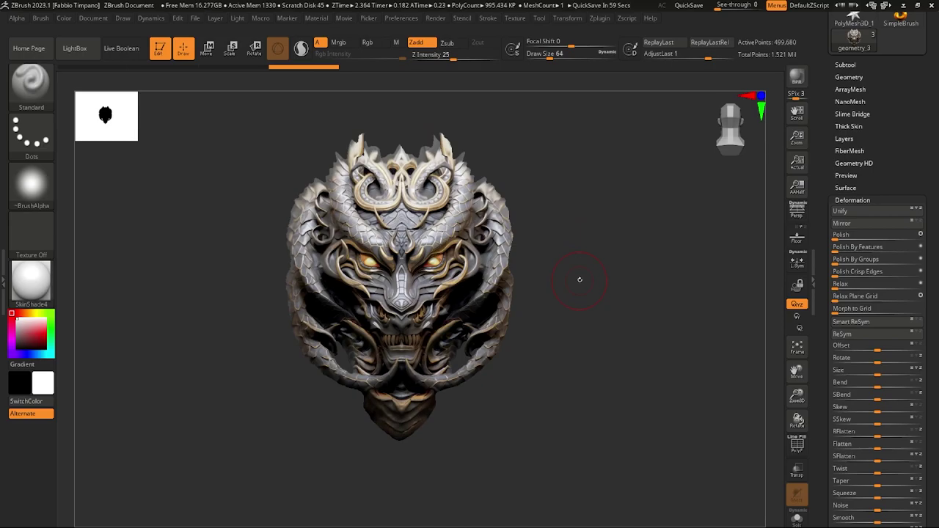
mouse_move(580, 279)
left_mouse_down()
mouse_move(562, 297)
mouse_move(469, 304)
mouse_move(602, 304)
mouse_move(572, 283)
mouse_move(646, 316)
mouse_move(601, 291)
left_mouse_up()
left_click_drag(824, 61, 824, 79)
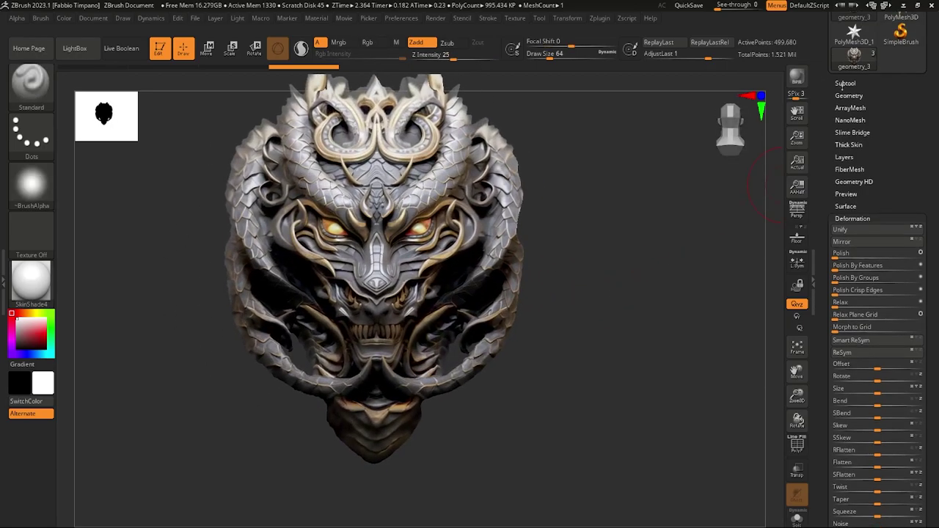
Step: Extract a shell preview from the whole unmasked geometry_3 mesh with a thickness of 0.01
left_click(844, 84)
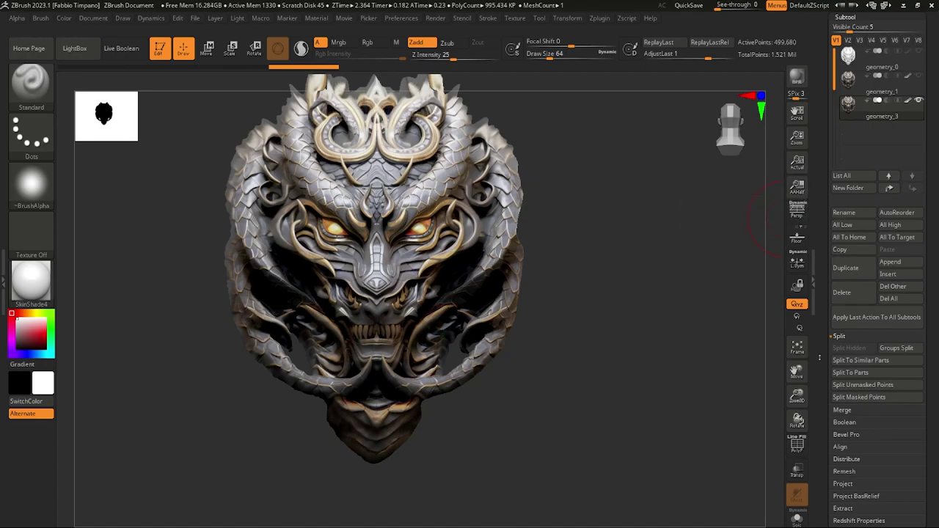
left_click_drag(819, 357, 823, 309)
left_click(844, 460)
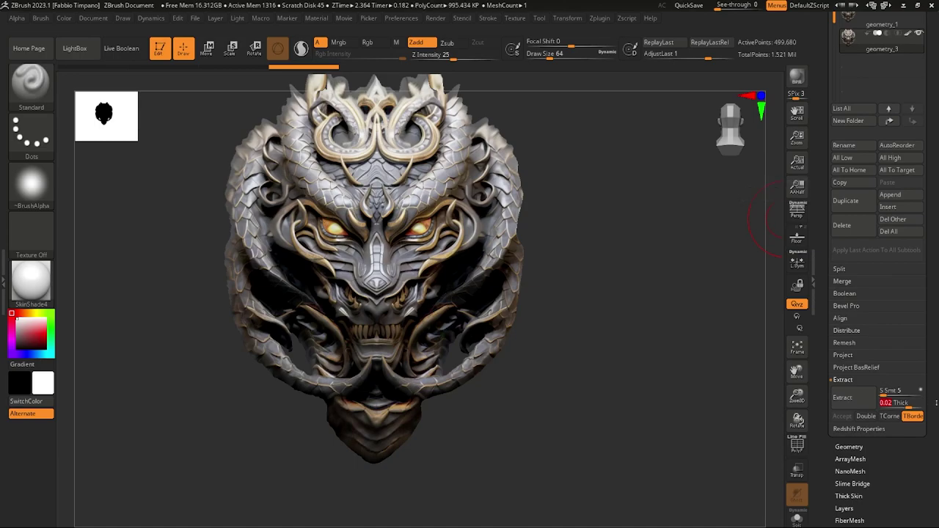
left_click(842, 396)
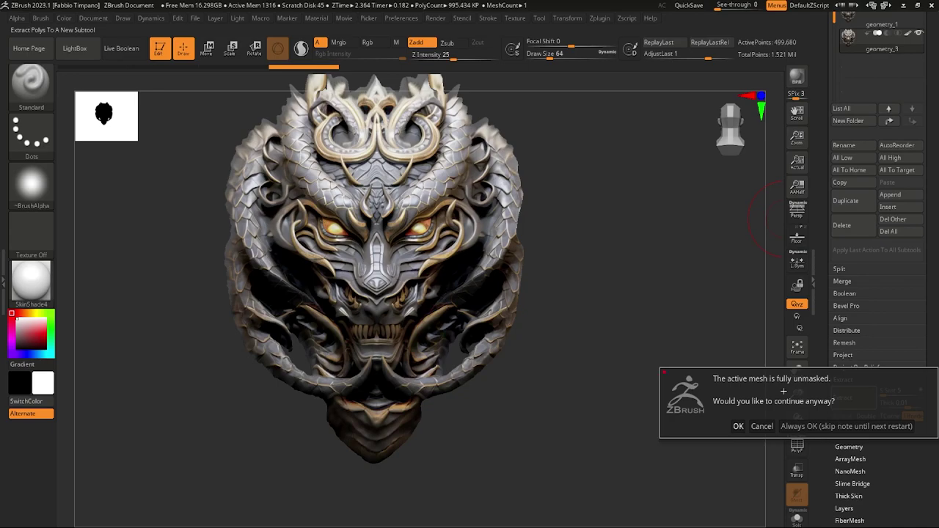
left_click(739, 426)
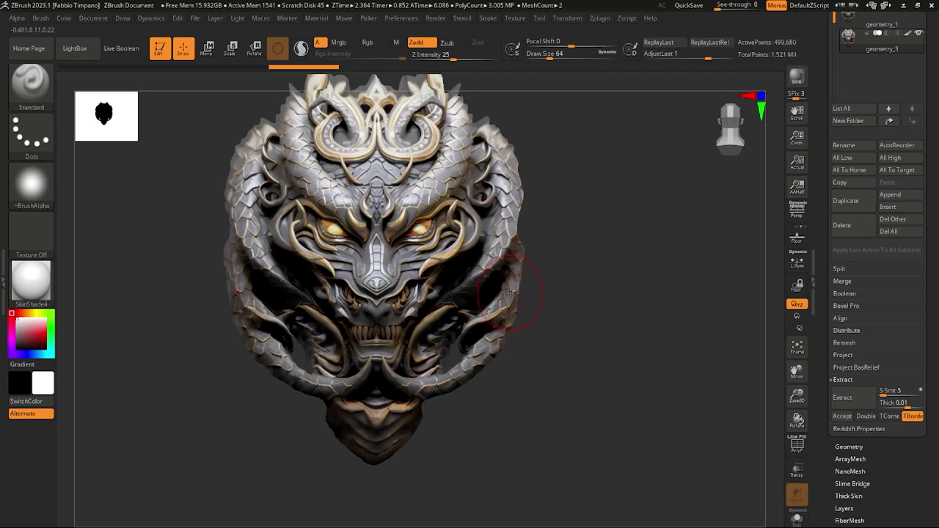
Step: Repeat the extraction of geometry_3 at 0.01 thickness and accept the shell as a new subtool
left_click_drag(569, 302, 612, 310)
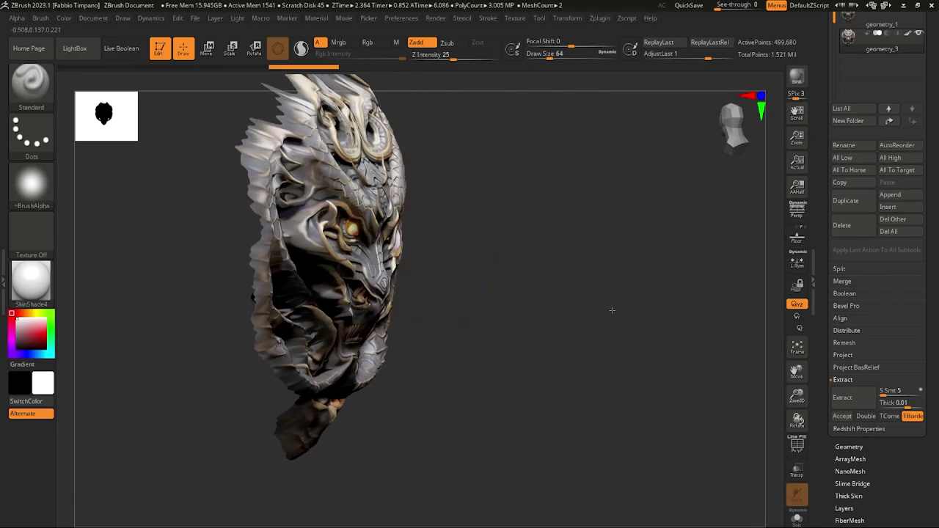
left_click(845, 402)
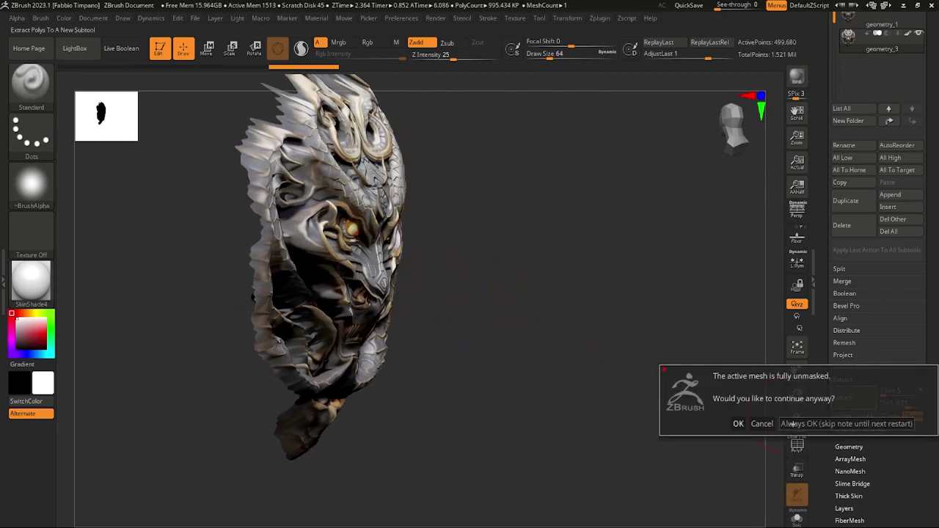
left_click(738, 425)
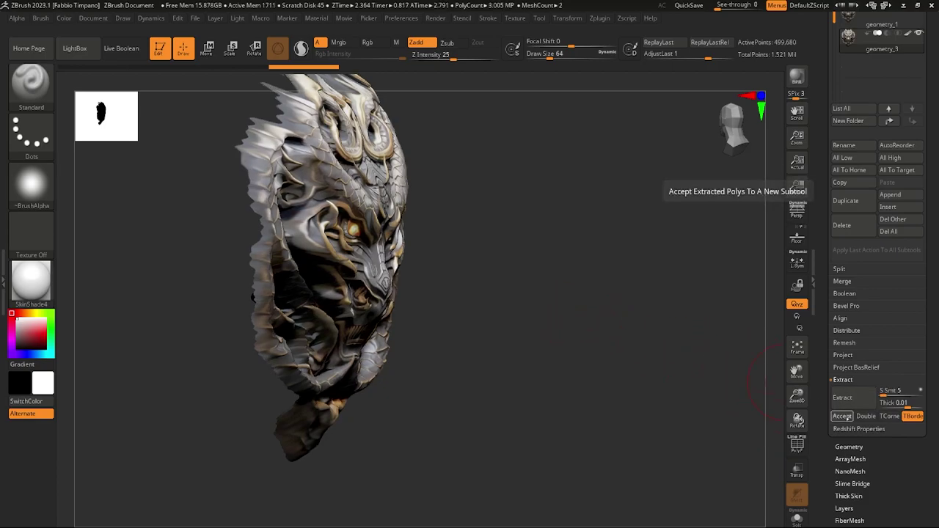
left_click(842, 416)
left_click_drag(822, 97, 822, 133)
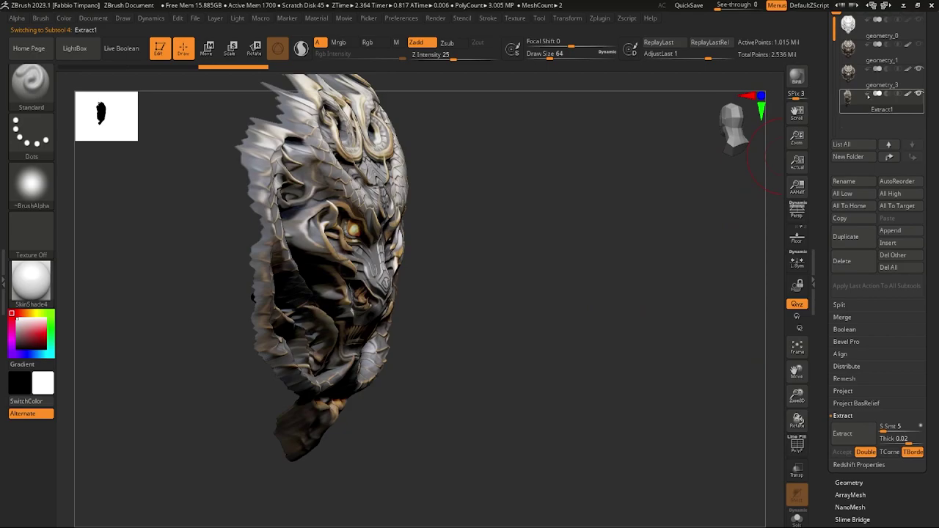
Step: Select geometry_3 and toggle the visibility of Extract1 to compare the mask with and without the shell
left_click(848, 73)
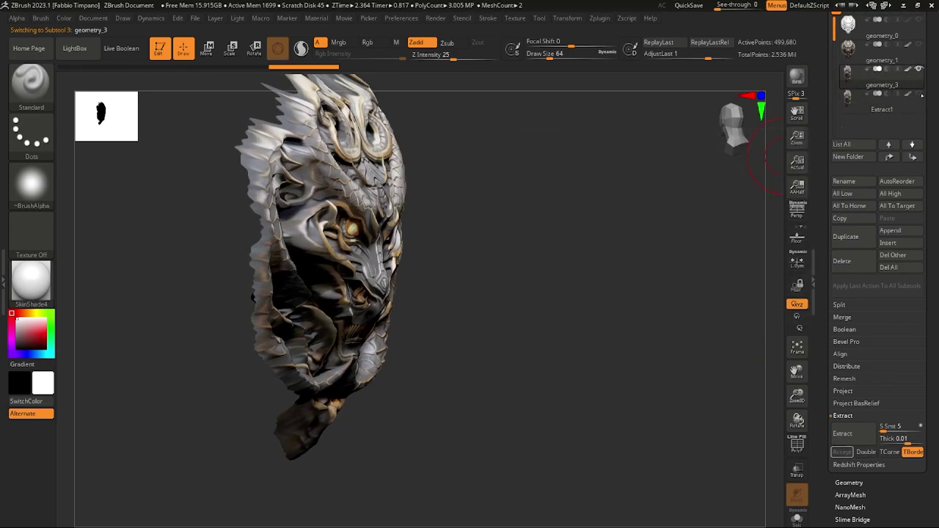
mouse_move(919, 94)
left_click_drag(554, 186, 661, 300, "alt")
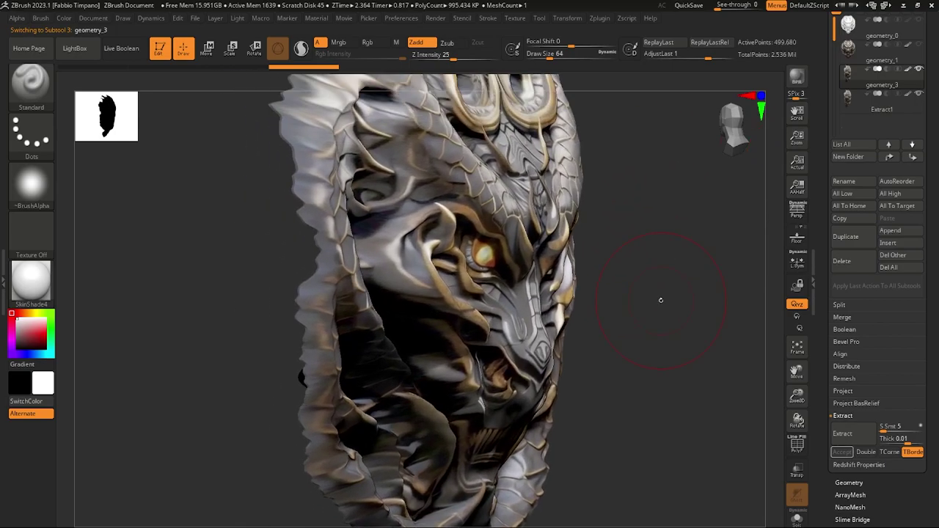
left_click(920, 93)
left_click(920, 93)
left_click(920, 93)
left_click(920, 93)
left_click(920, 93)
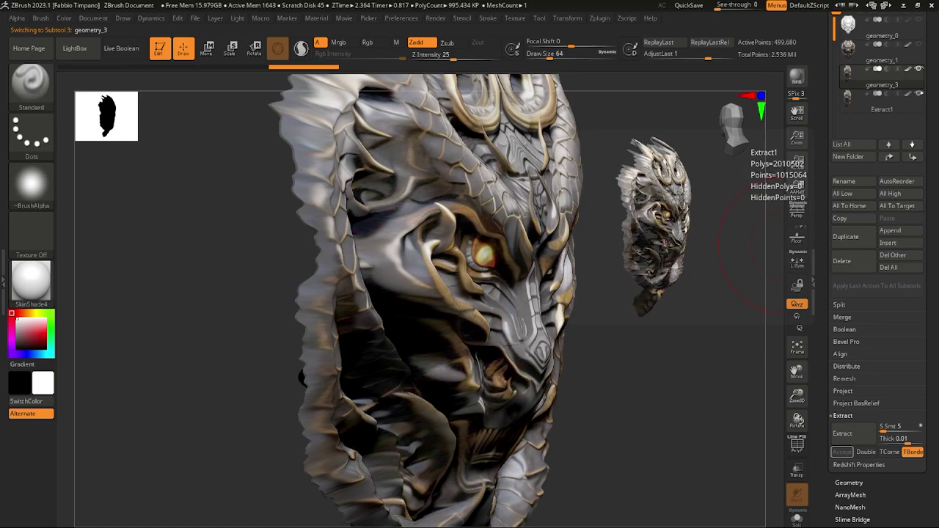
Step: Merge geometry_3 down with the Extract1 subtool below it
mouse_move(856, 86)
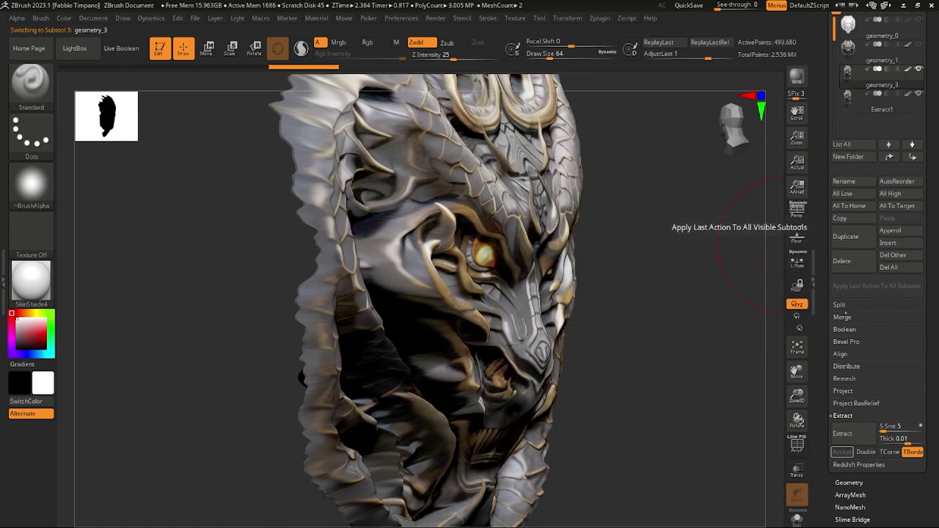
left_click(842, 317)
left_click(853, 329)
left_click(764, 350)
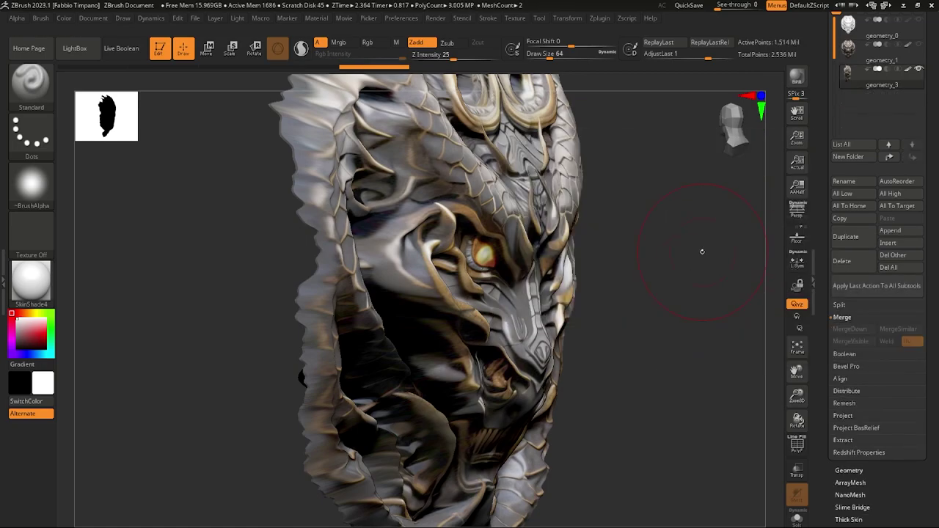
Step: Examine the merged mask from several angles, turning its polypaint off and back on
mouse_move(638, 275)
left_mouse_down()
mouse_move(685, 291)
mouse_move(639, 247)
mouse_move(582, 246)
mouse_move(715, 250)
mouse_move(557, 214)
left_mouse_up()
left_click(908, 71)
mouse_move(639, 223)
left_mouse_down()
mouse_move(729, 235)
mouse_move(629, 243)
mouse_move(661, 242)
mouse_move(621, 239)
mouse_move(686, 230)
mouse_move(535, 210)
mouse_move(678, 246)
mouse_move(656, 274)
mouse_move(690, 273)
mouse_move(644, 271)
mouse_move(623, 335)
mouse_move(639, 271)
mouse_move(746, 269)
left_mouse_up()
left_click(909, 71)
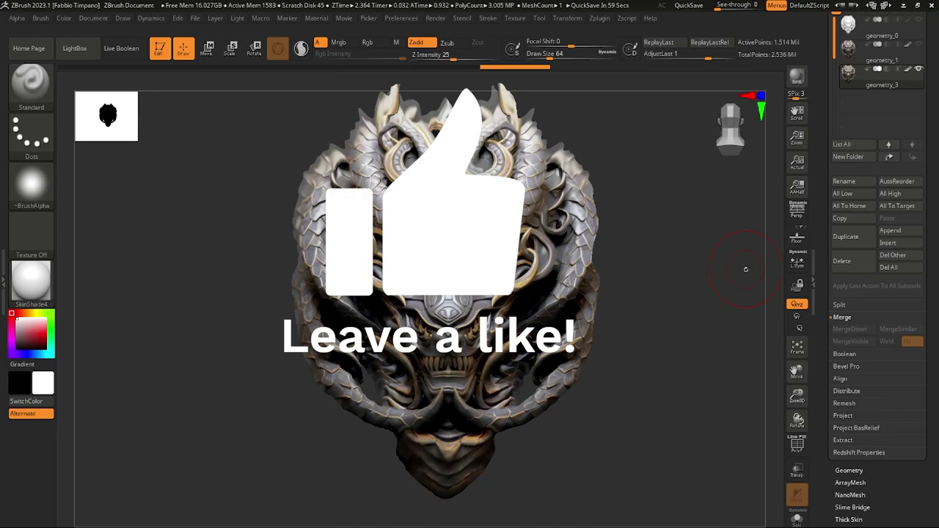
mouse_move(711, 273)
left_mouse_down()
mouse_move(734, 279)
mouse_move(697, 275)
mouse_move(686, 279)
mouse_move(704, 282)
mouse_move(661, 293)
left_mouse_up()
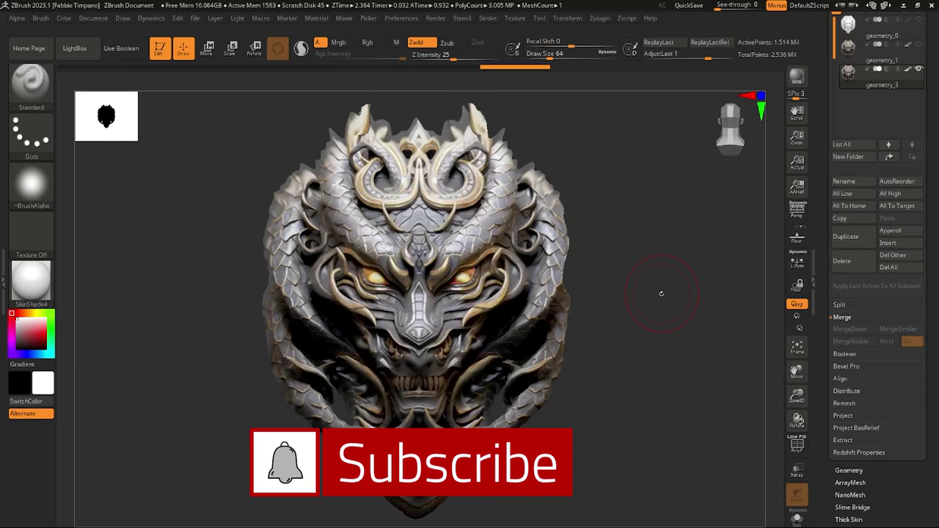